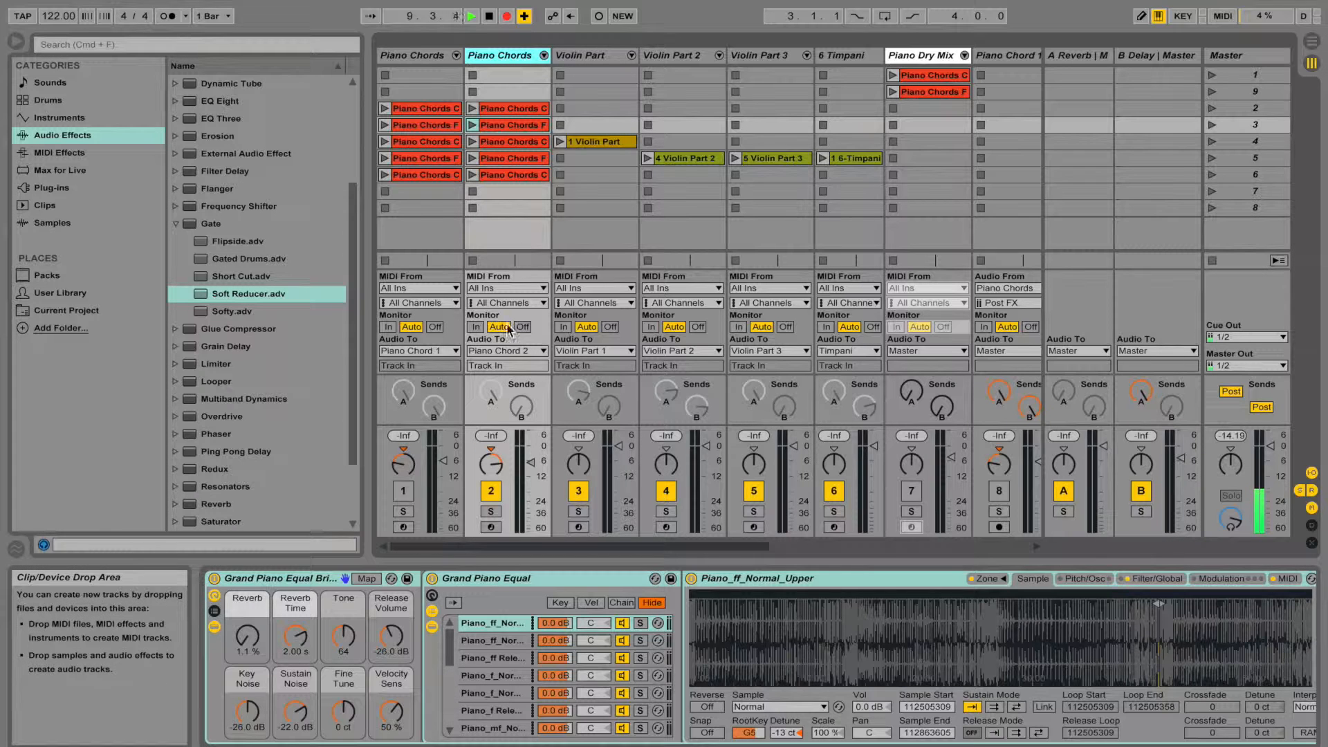
- Check the audio output options of the second Piano Chords MIDI track, keeping Piano Chord 2 as the destination
left_click(491, 450)
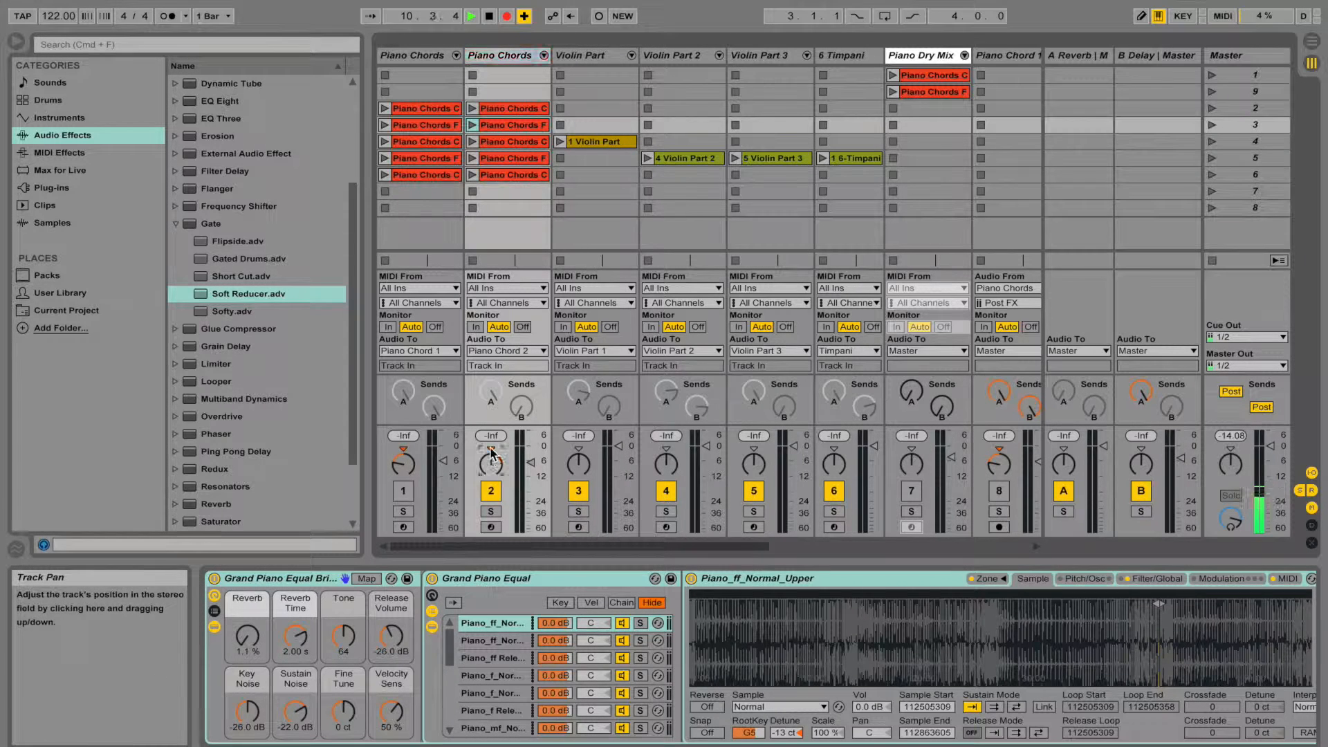
left_click(528, 352)
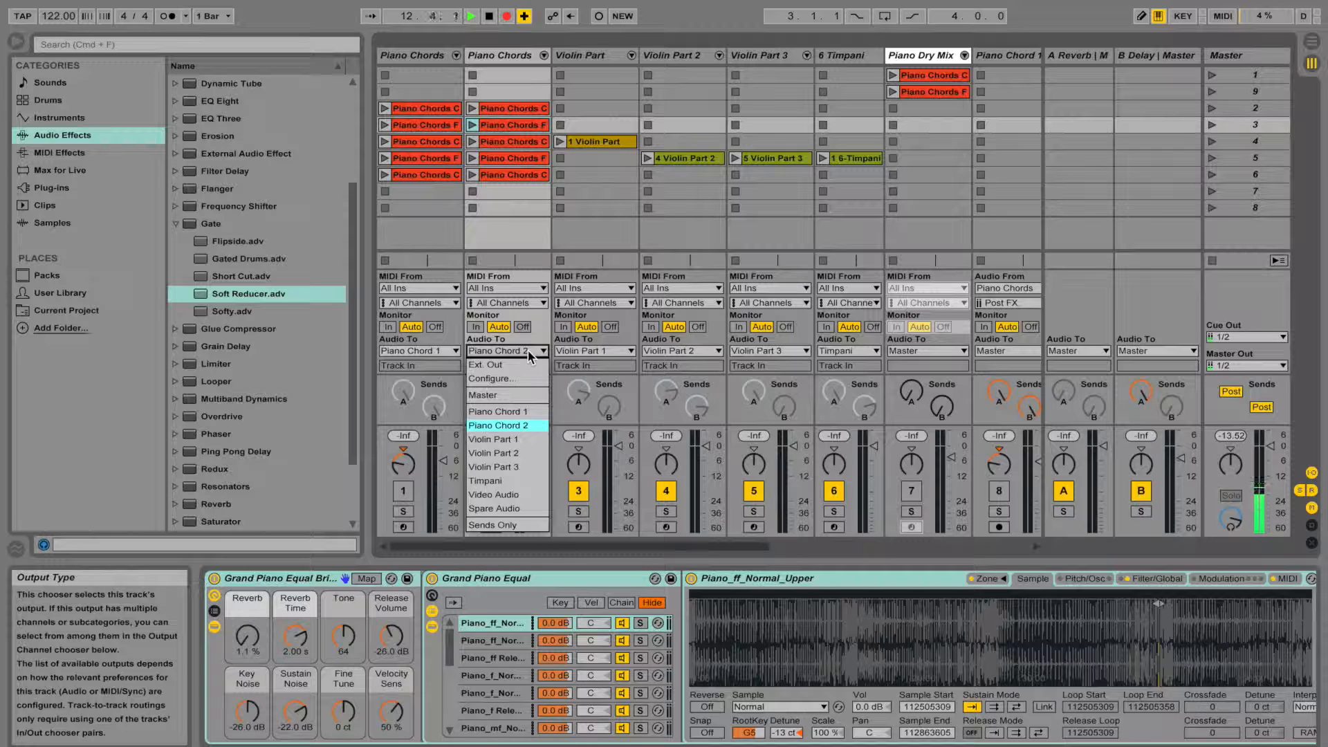
left_click(528, 350)
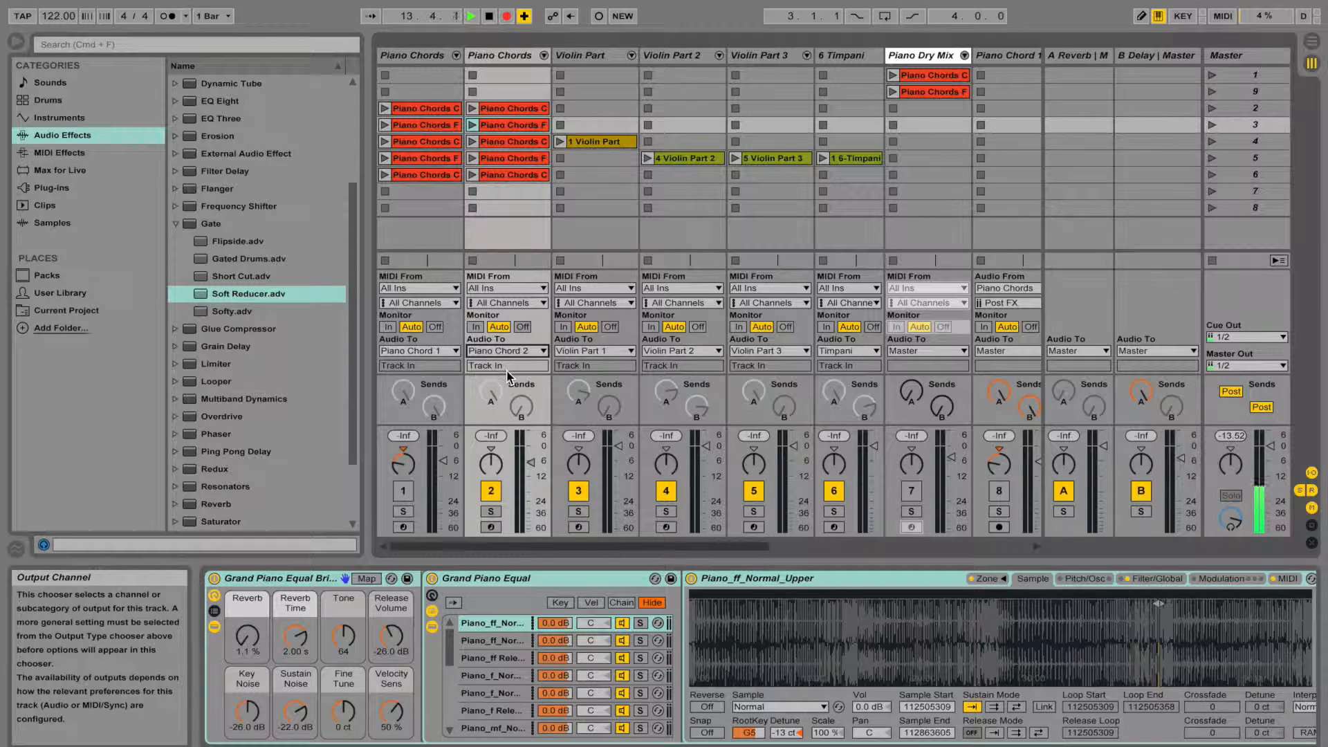
- Show the device chain of the Piano Chord 2 audio track and launch scene 3 to play the piano part
scroll(506, 377, "right", 2)
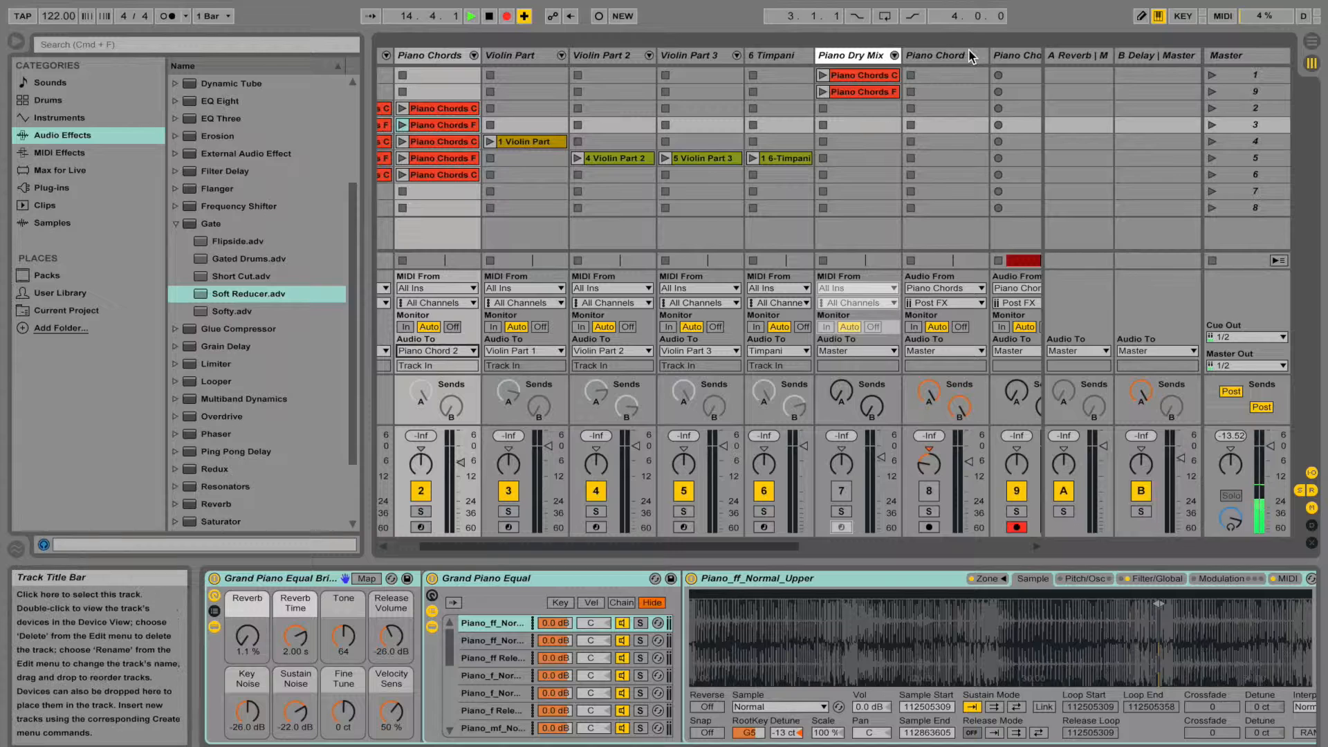
left_click(1020, 56)
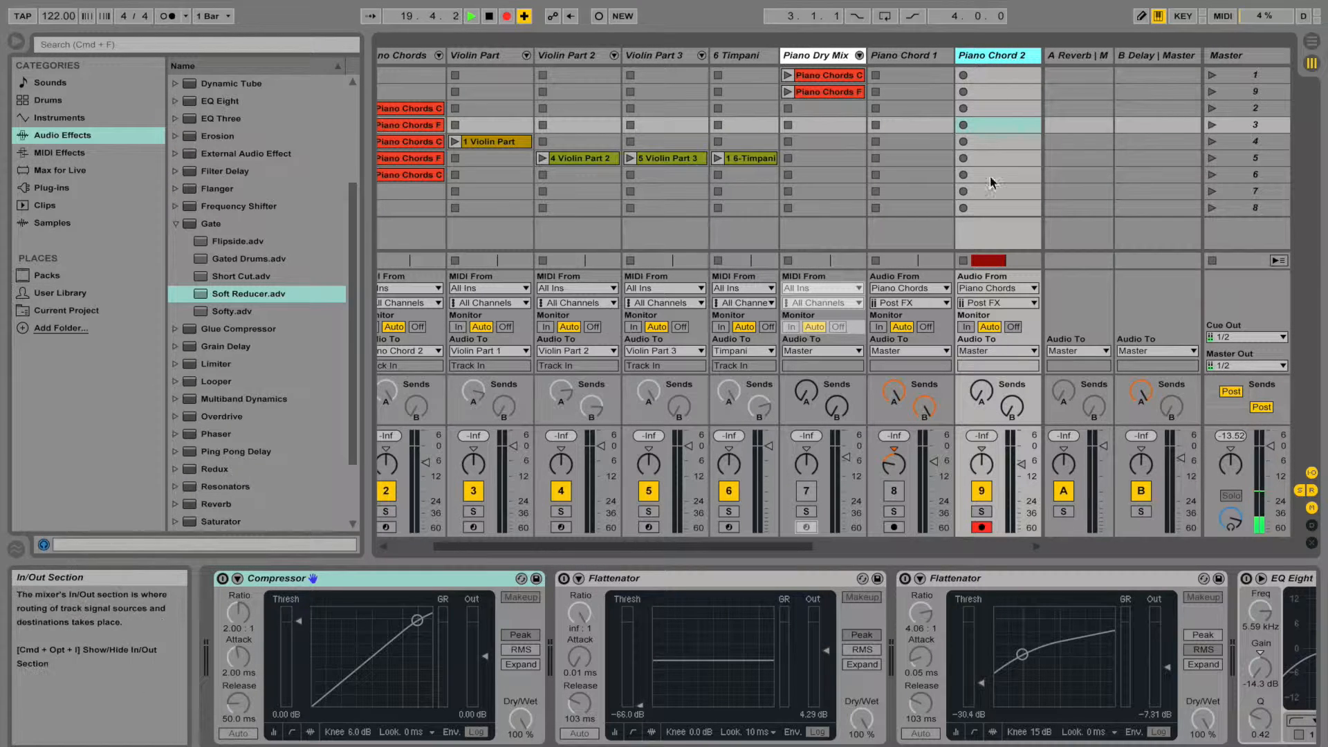
scroll(1000, 60, "right", 7)
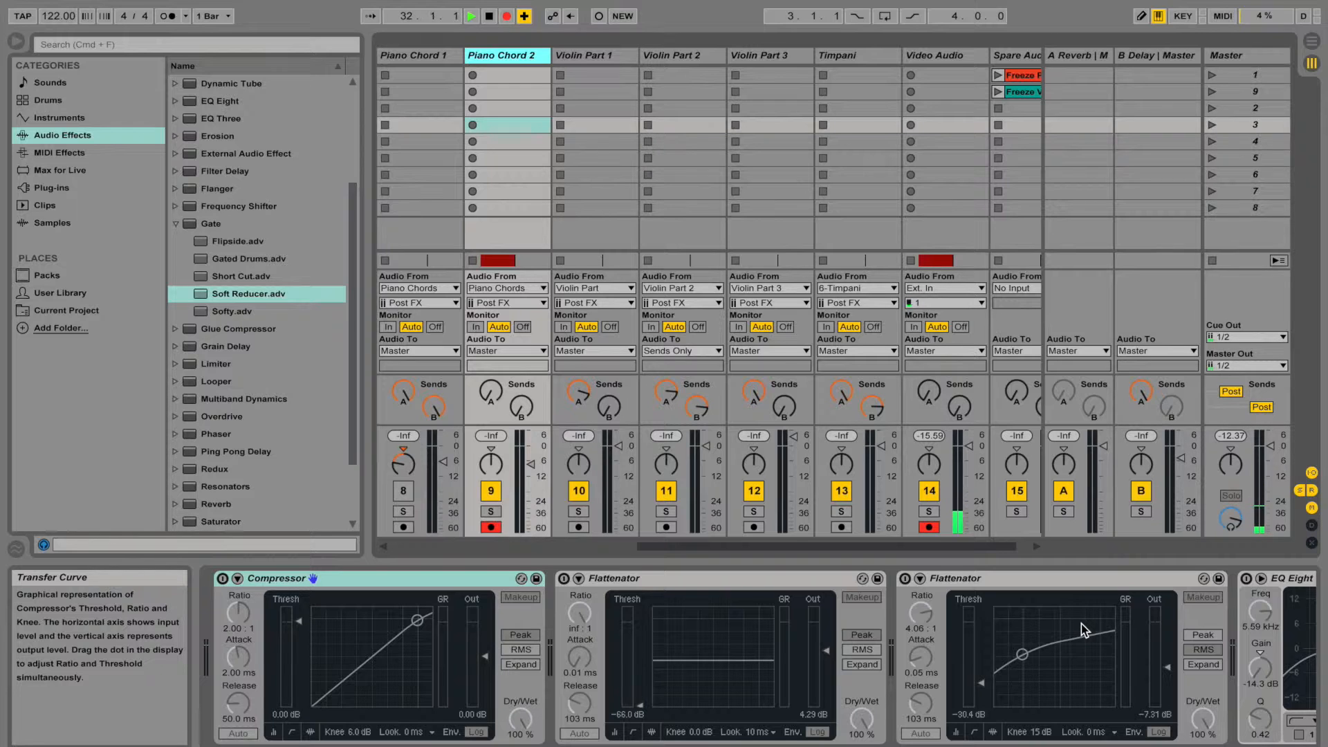
left_click(1213, 127)
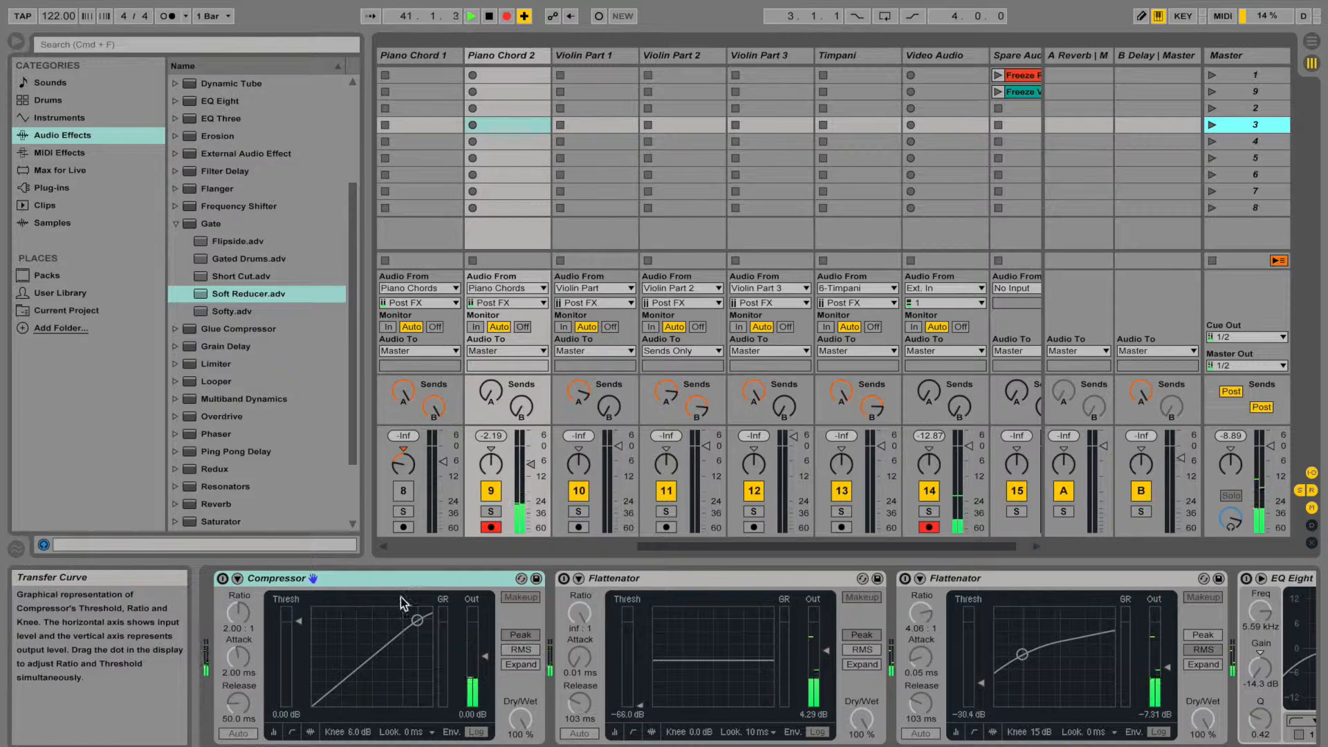
- Activate the Compressor on Piano Chord 2 and lower its threshold to -23.2 dB
left_click(223, 579)
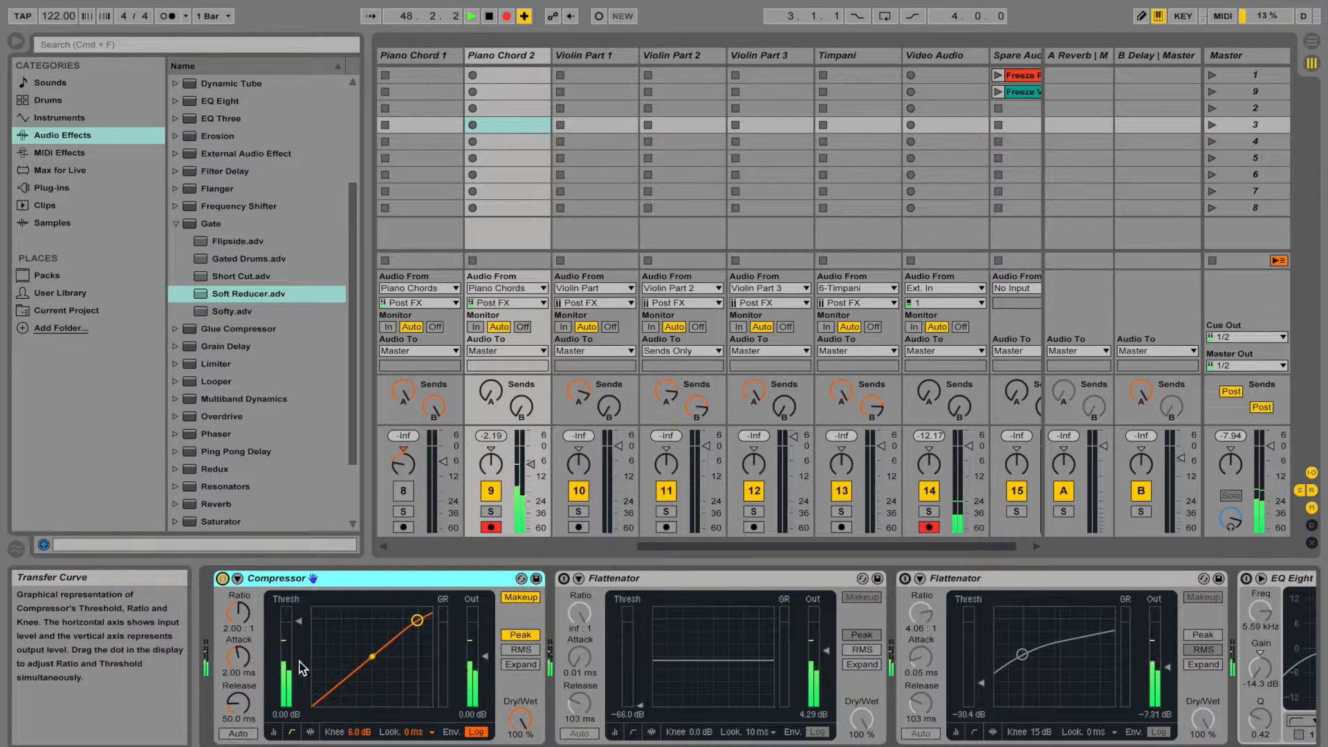
left_click(301, 625)
left_click_drag(301, 624, 300, 661)
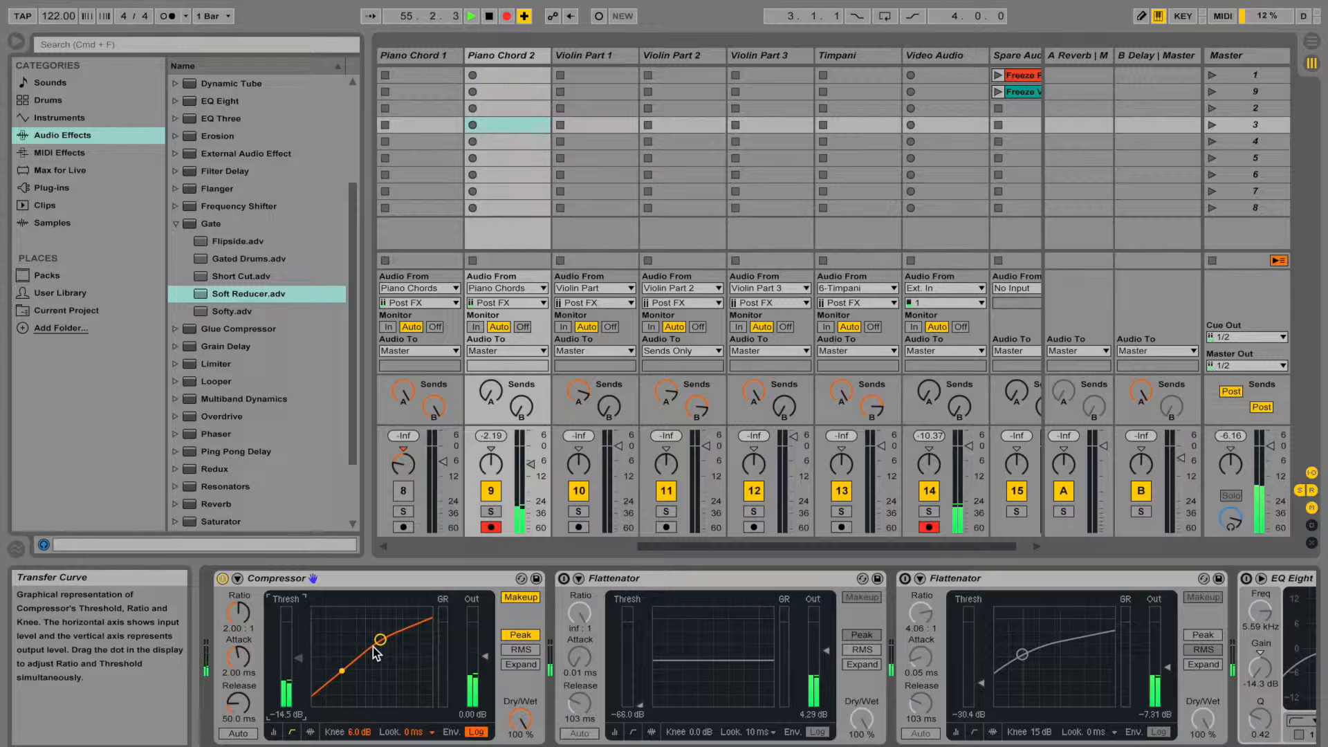
mouse_move(382, 645)
left_mouse_down()
mouse_move(334, 663)
mouse_move(380, 643)
left_mouse_up()
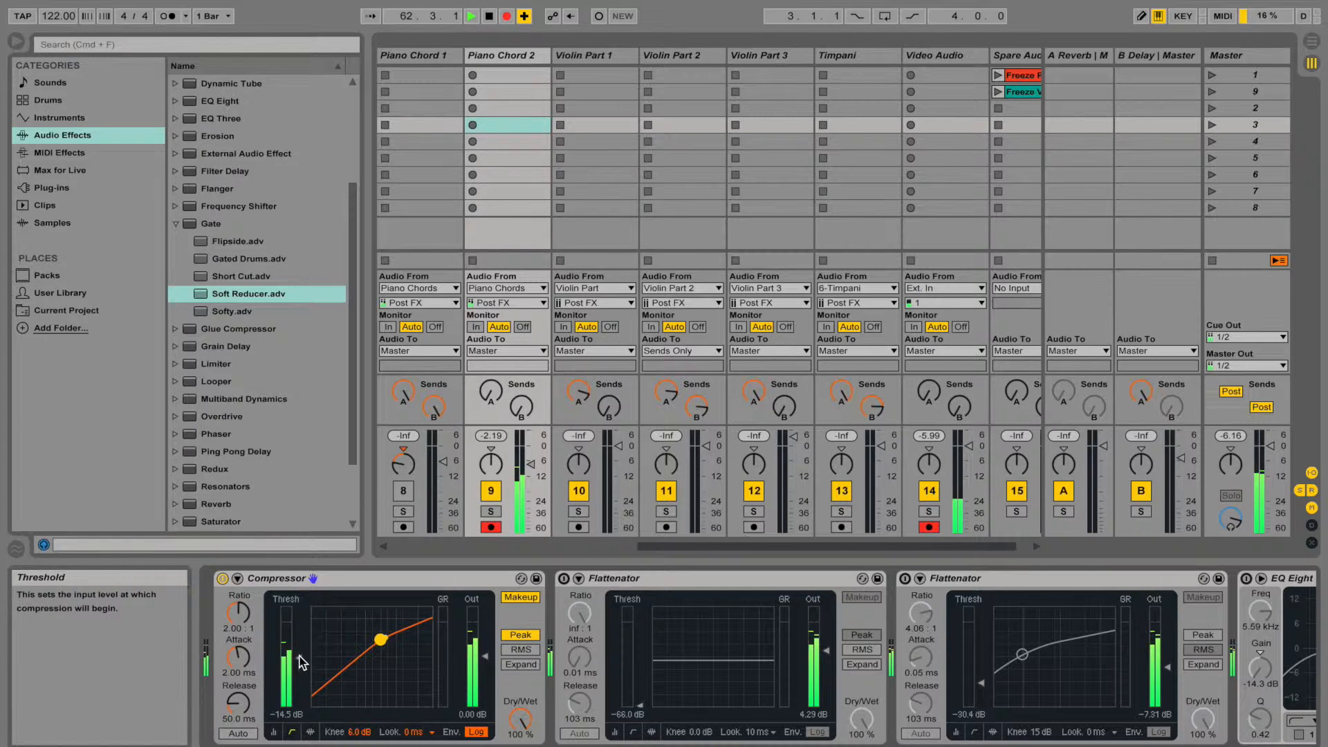
left_click_drag(302, 662, 302, 675)
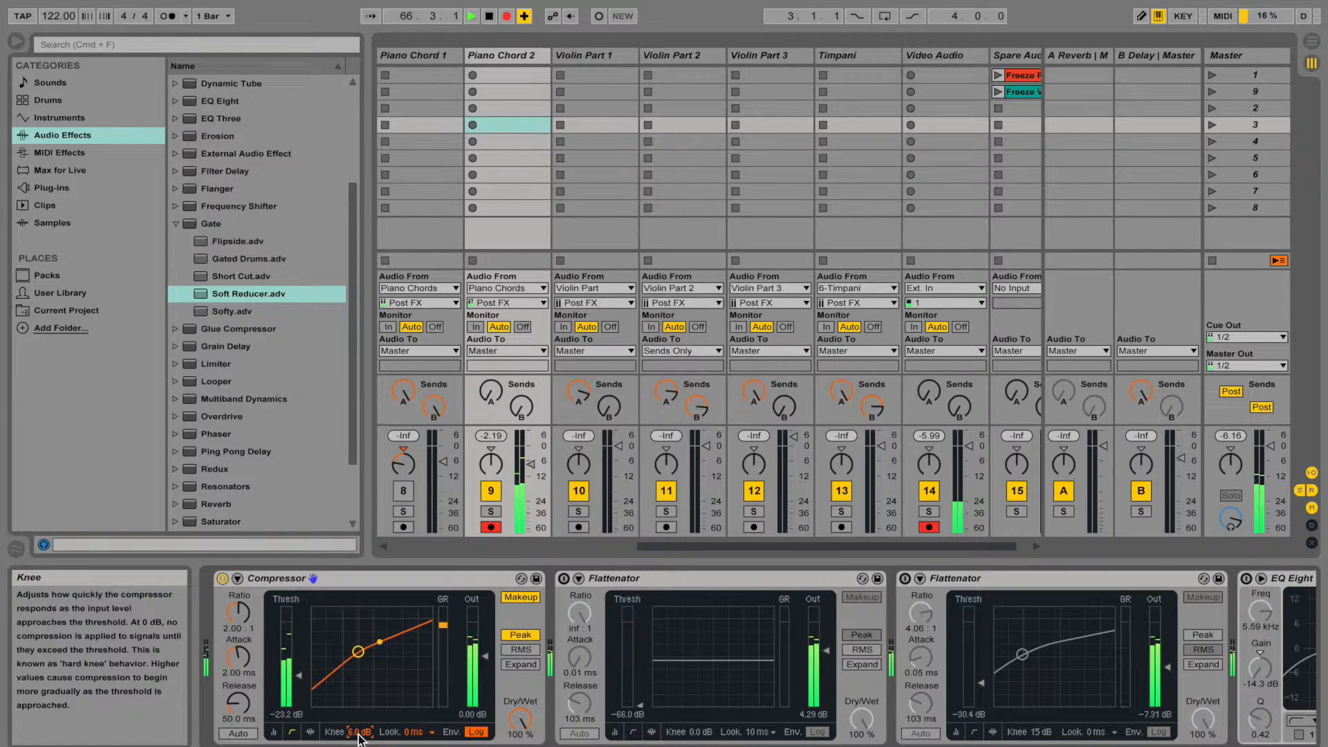
- Try the Compressor's knee at 0 dB and about 18 dB, and settle on 10 dB
left_click_drag(360, 739, 360, 746)
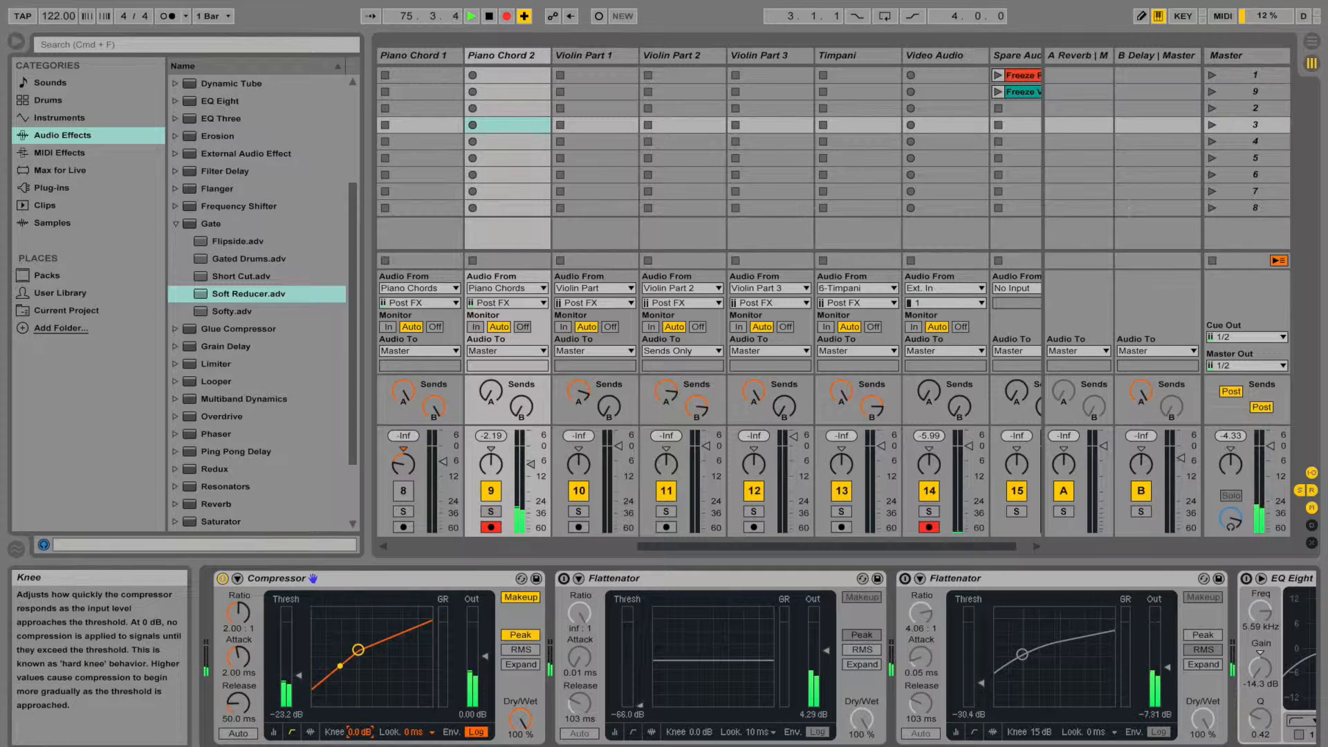
left_click_drag(359, 732, 360, 671)
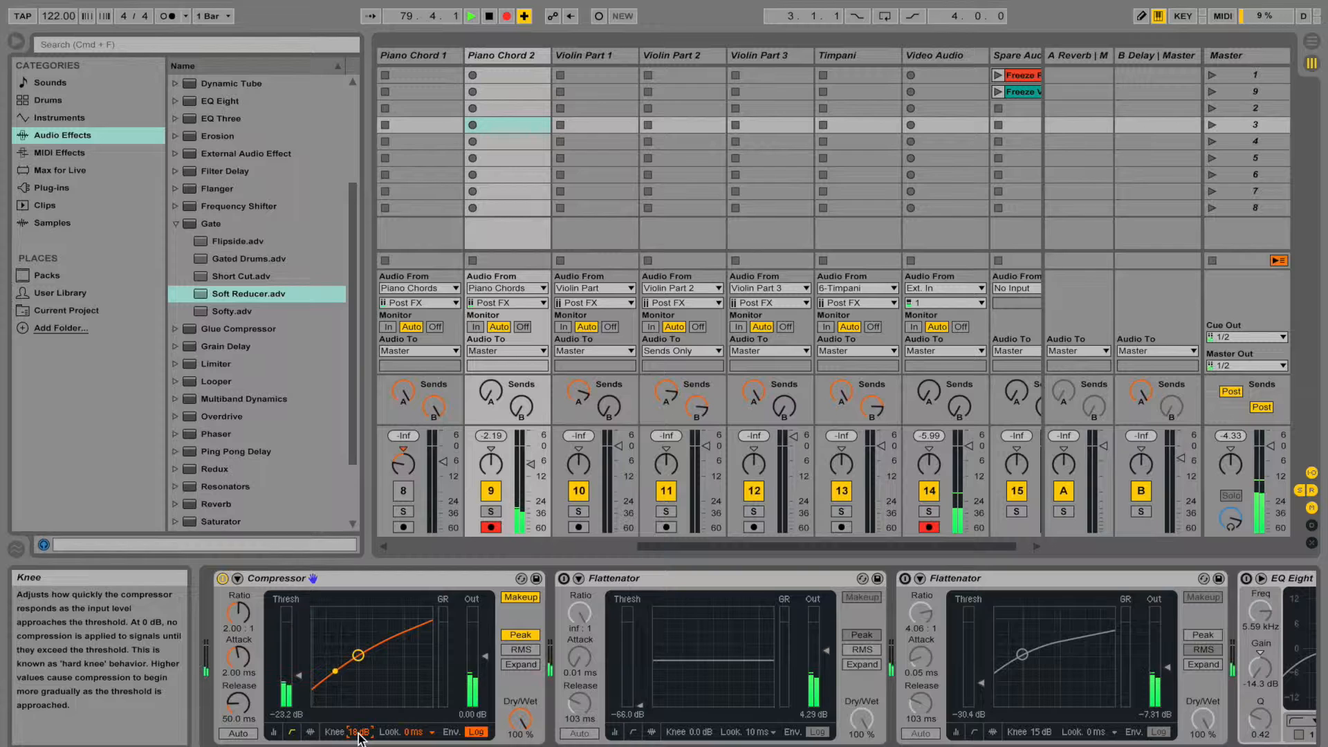
mouse_move(359, 733)
left_mouse_down()
mouse_move(359, 746)
mouse_move(358, 736)
left_mouse_up()
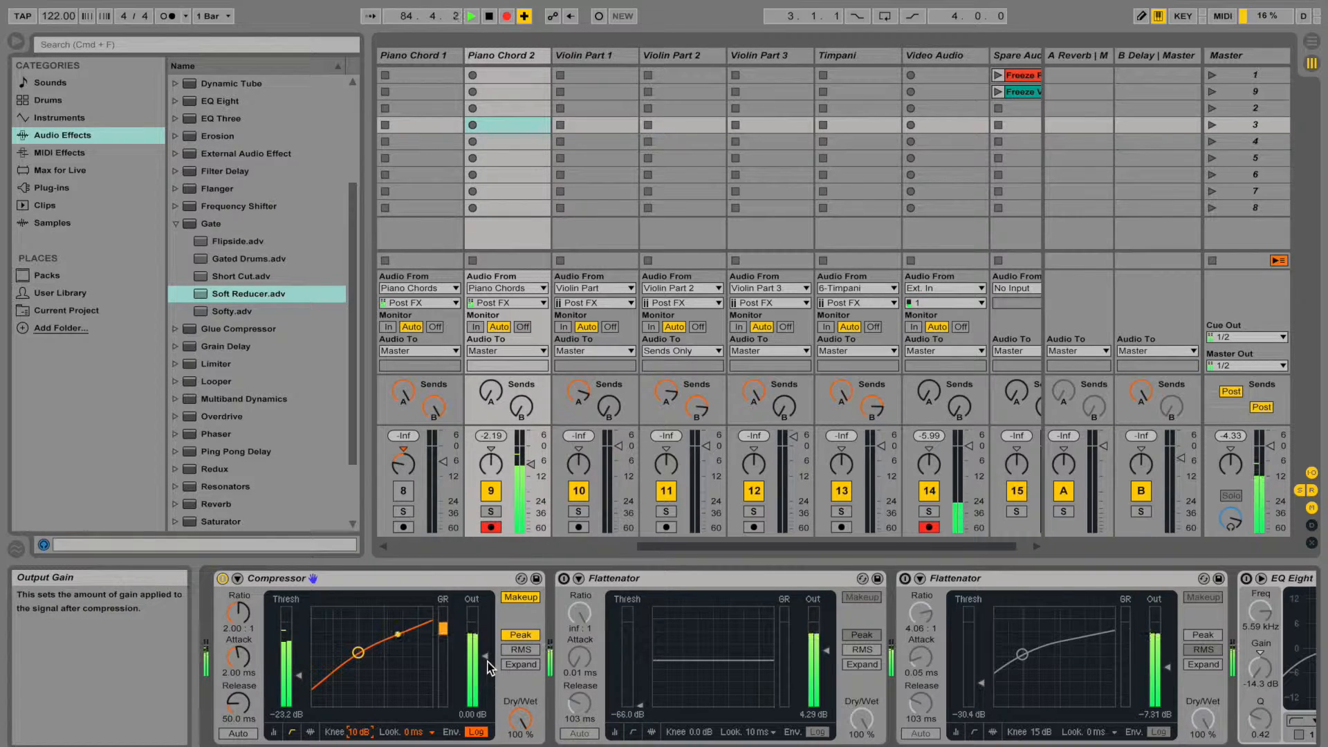
- Try lower output gains on the Compressor, about -9.6 dB and -4.3 dB, and bring it up to -0.33 dB
left_click_drag(472, 675, 473, 699)
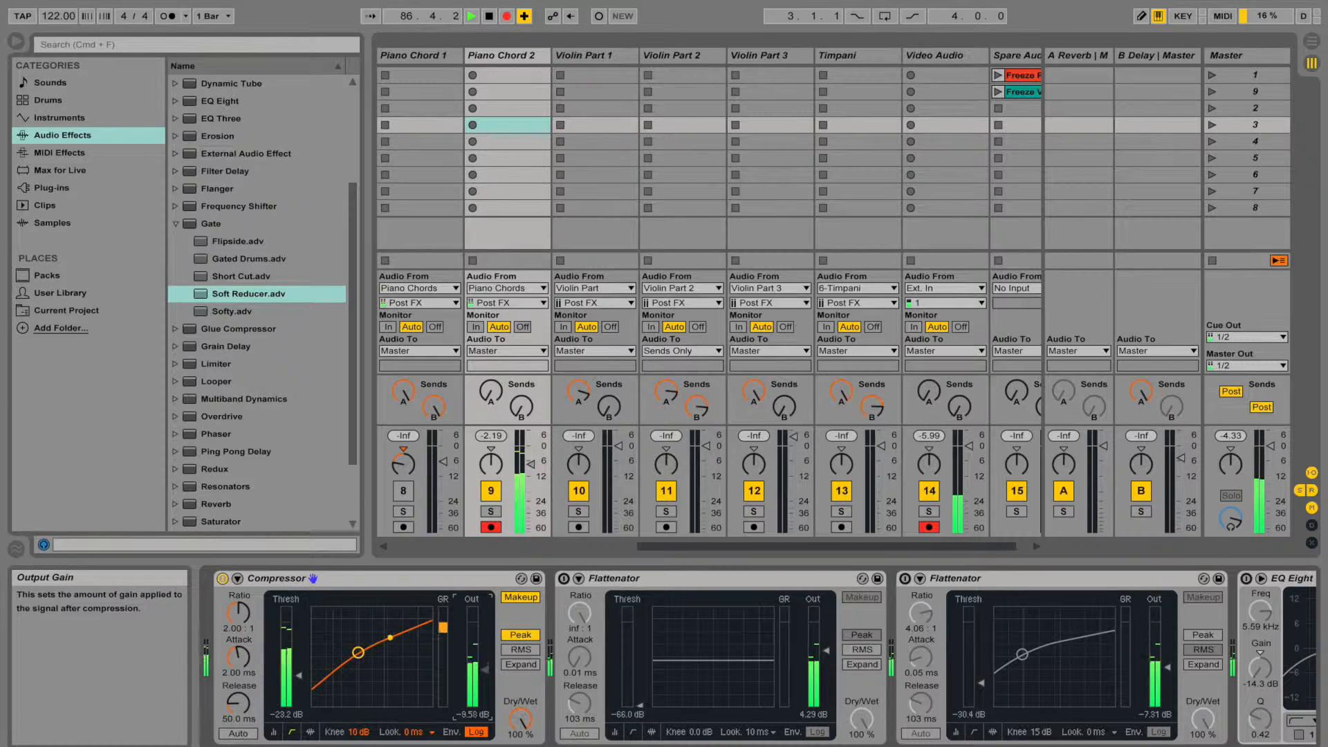
left_click_drag(472, 677, 472, 685)
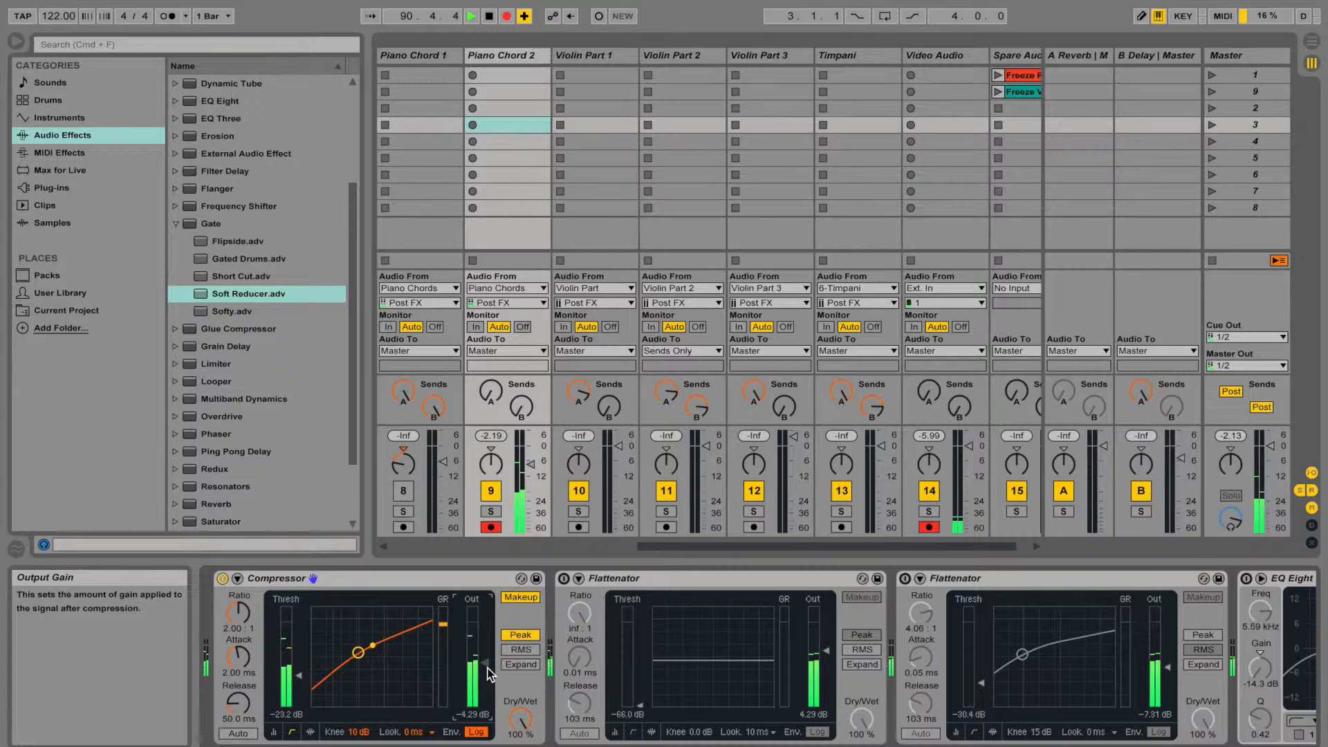
left_click_drag(489, 675, 488, 662)
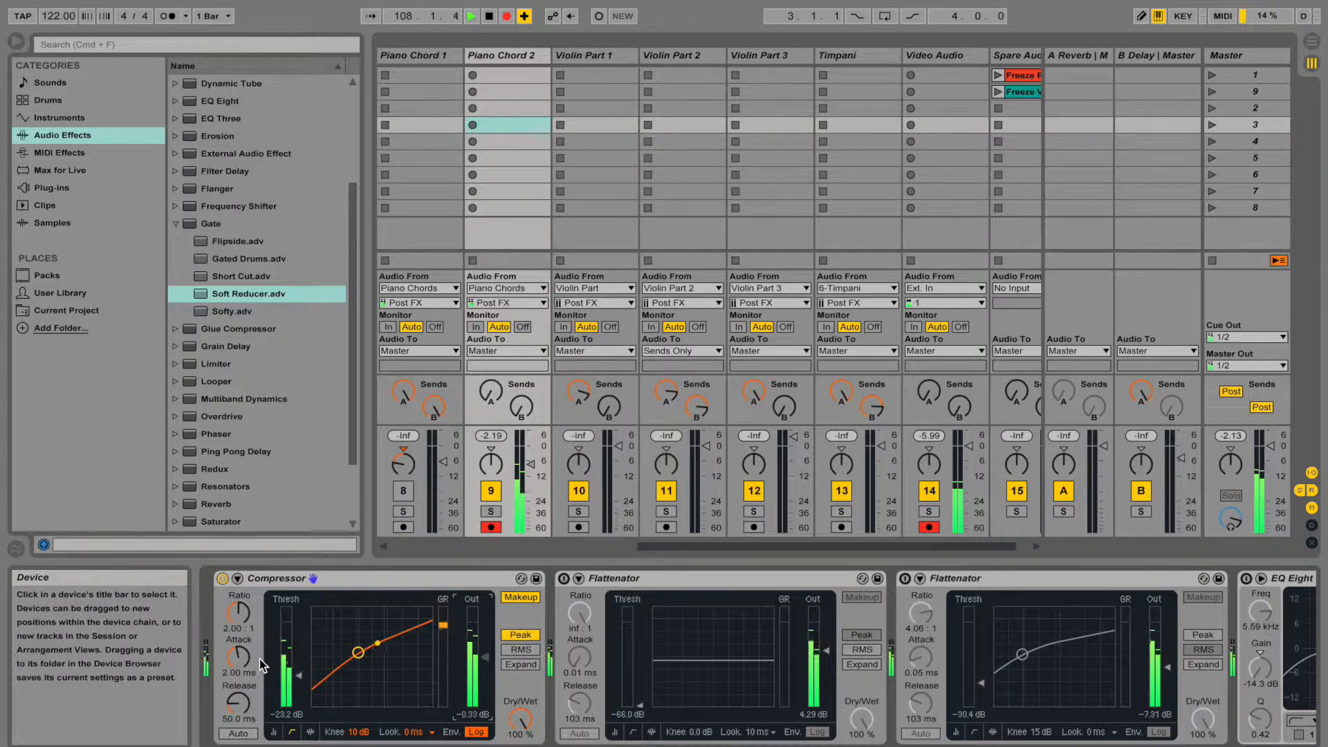
- Shorten the Compressor's attack time to 0.96 ms
left_click_drag(241, 653, 241, 678)
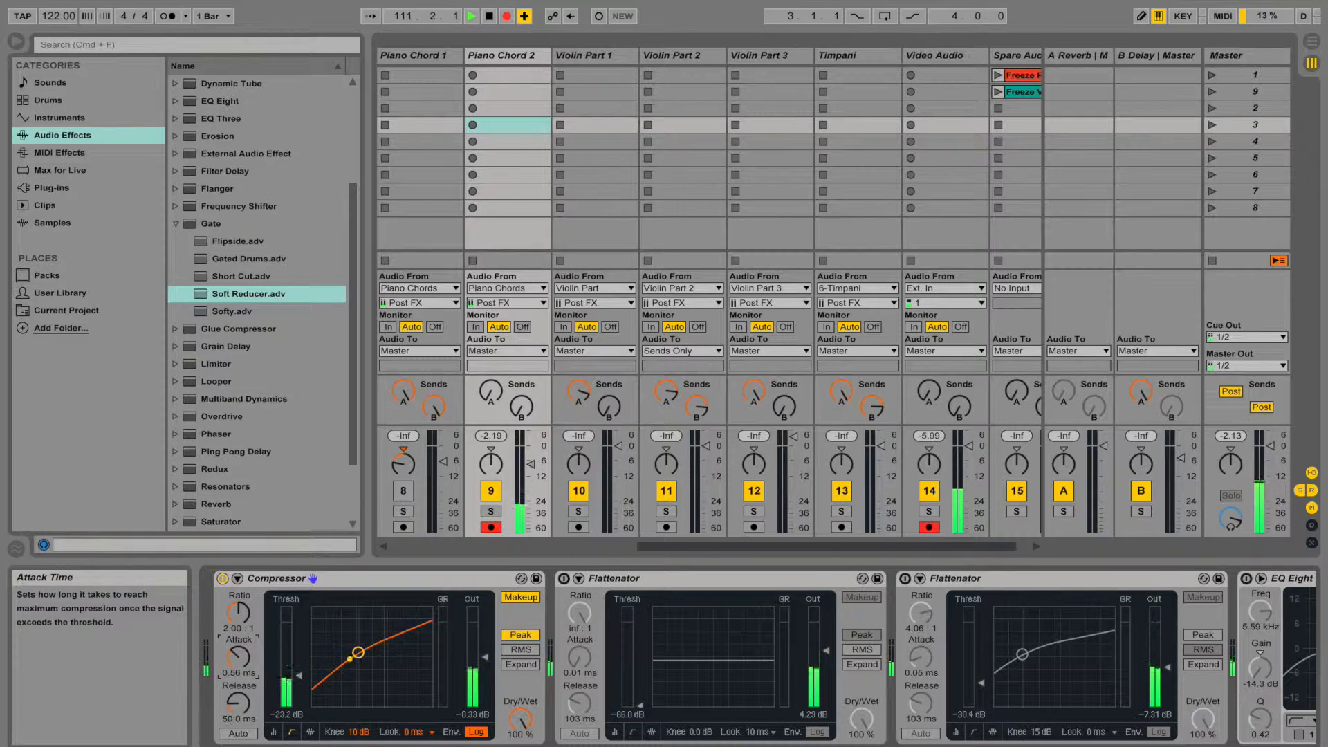
left_click_drag(240, 677, 241, 675)
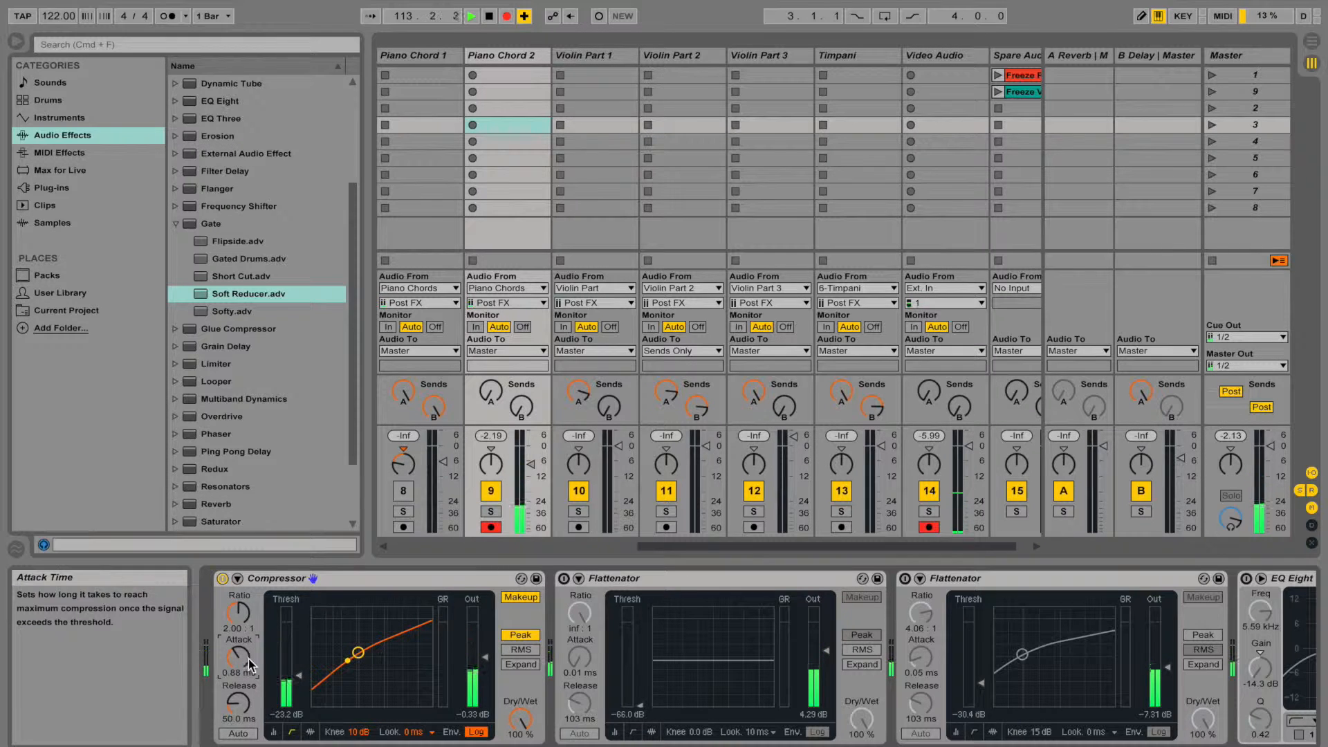
left_click_drag(243, 664, 245, 662)
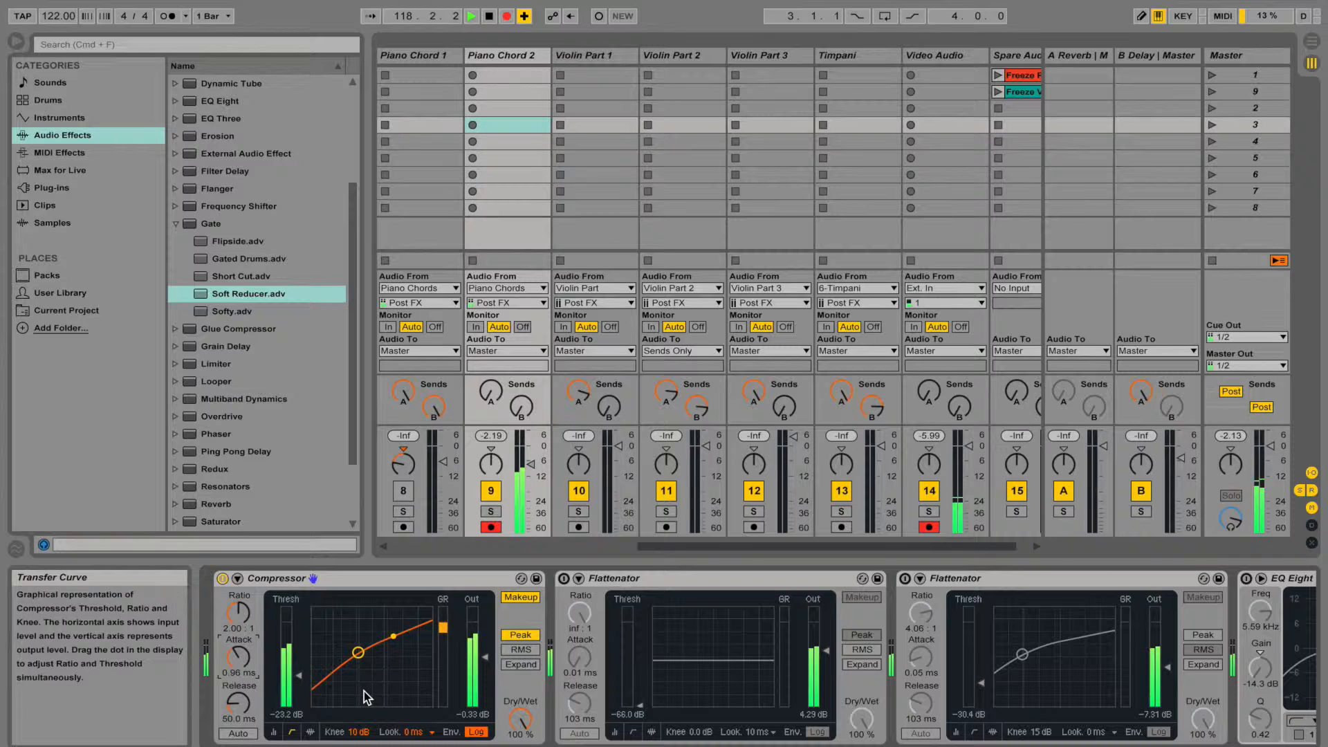
- Switch the Compressor's display to the activity view showing the output level, and set its detection mode to RMS
left_click(275, 731)
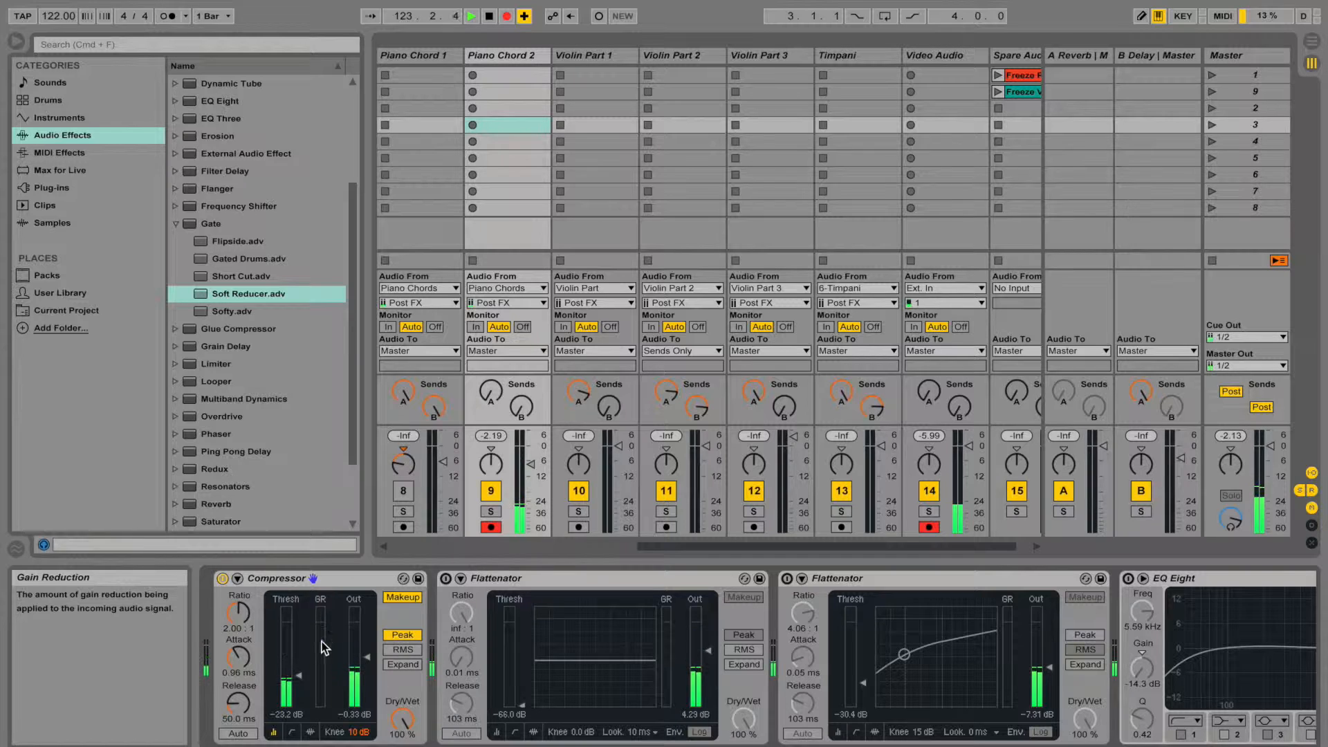
left_click(292, 732)
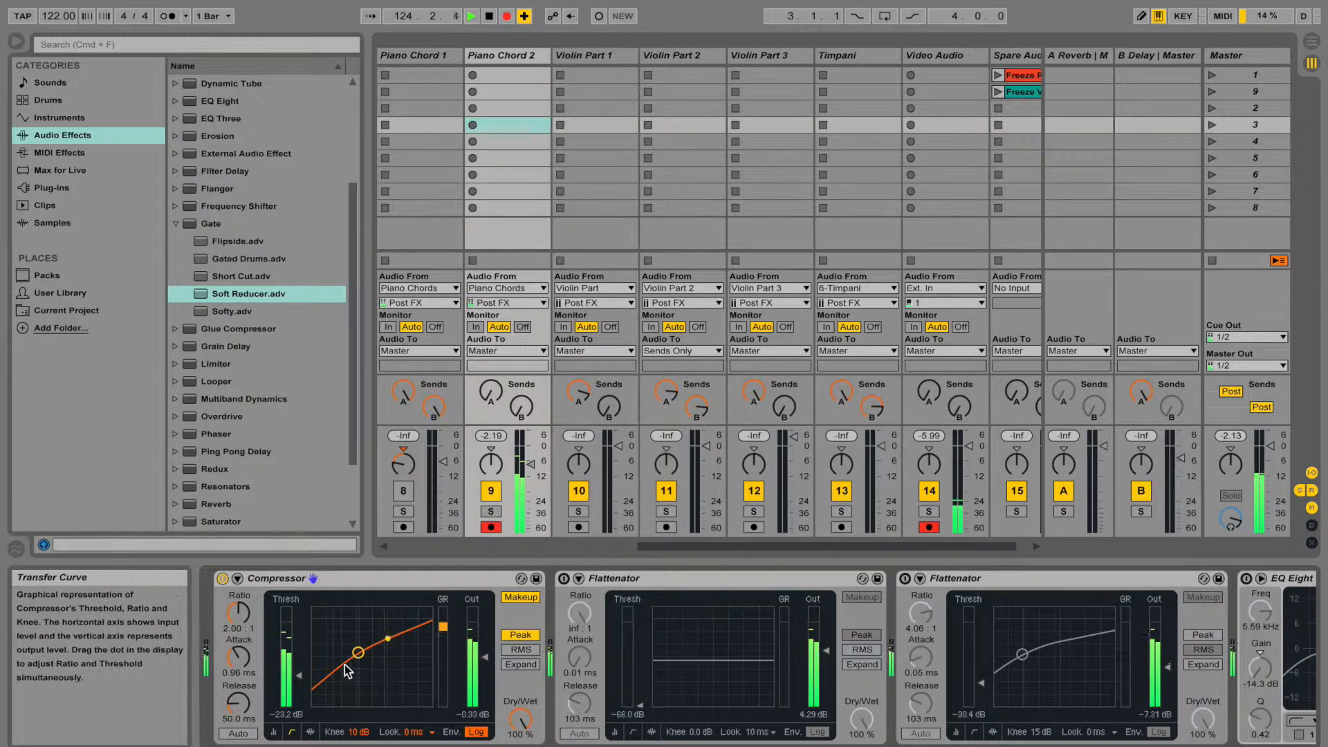
left_click(311, 732)
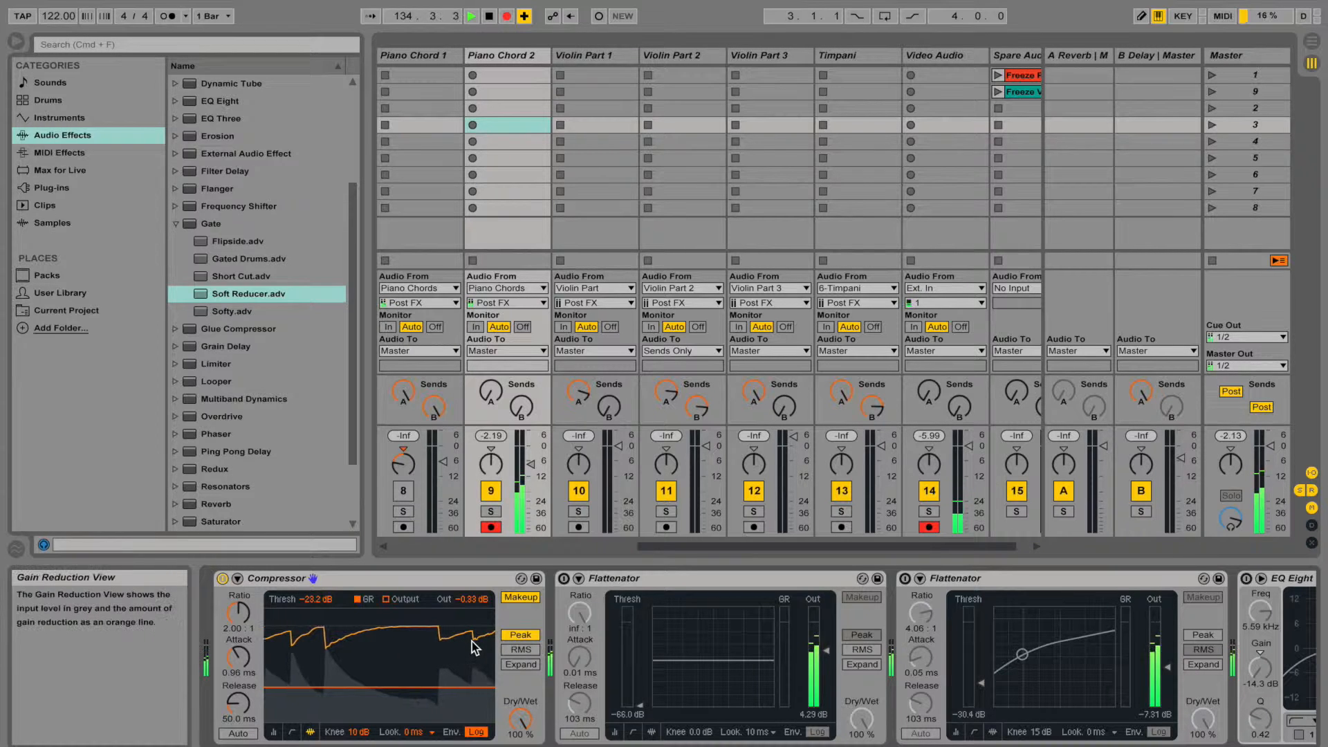
left_click(521, 650)
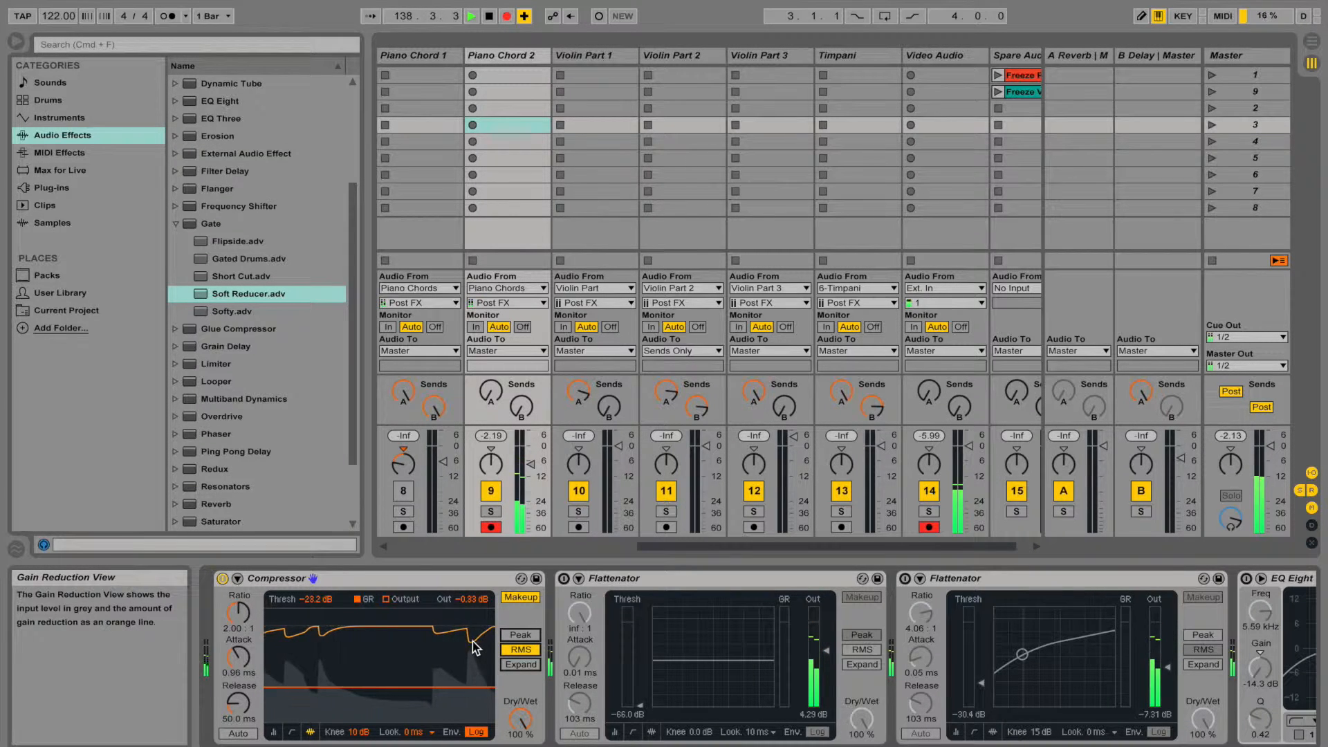
left_click(387, 599)
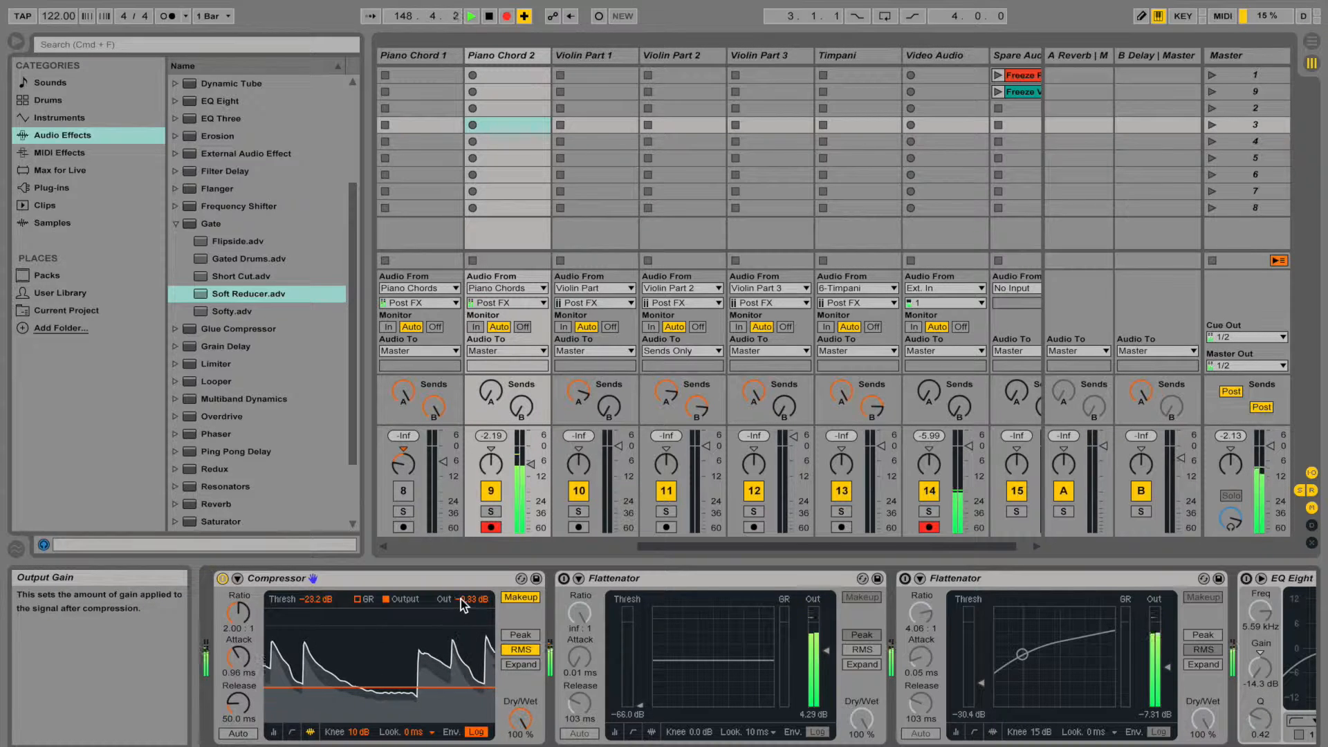
- Fine-tune the Compressor with output gain at -0.56 dB, threshold at -17.4 dB and knee at 9.3 dB
mouse_move(463, 600)
left_mouse_down()
mouse_move(464, 619)
mouse_move(463, 600)
left_mouse_up()
left_click(316, 600)
left_click_drag(316, 599, 316, 591)
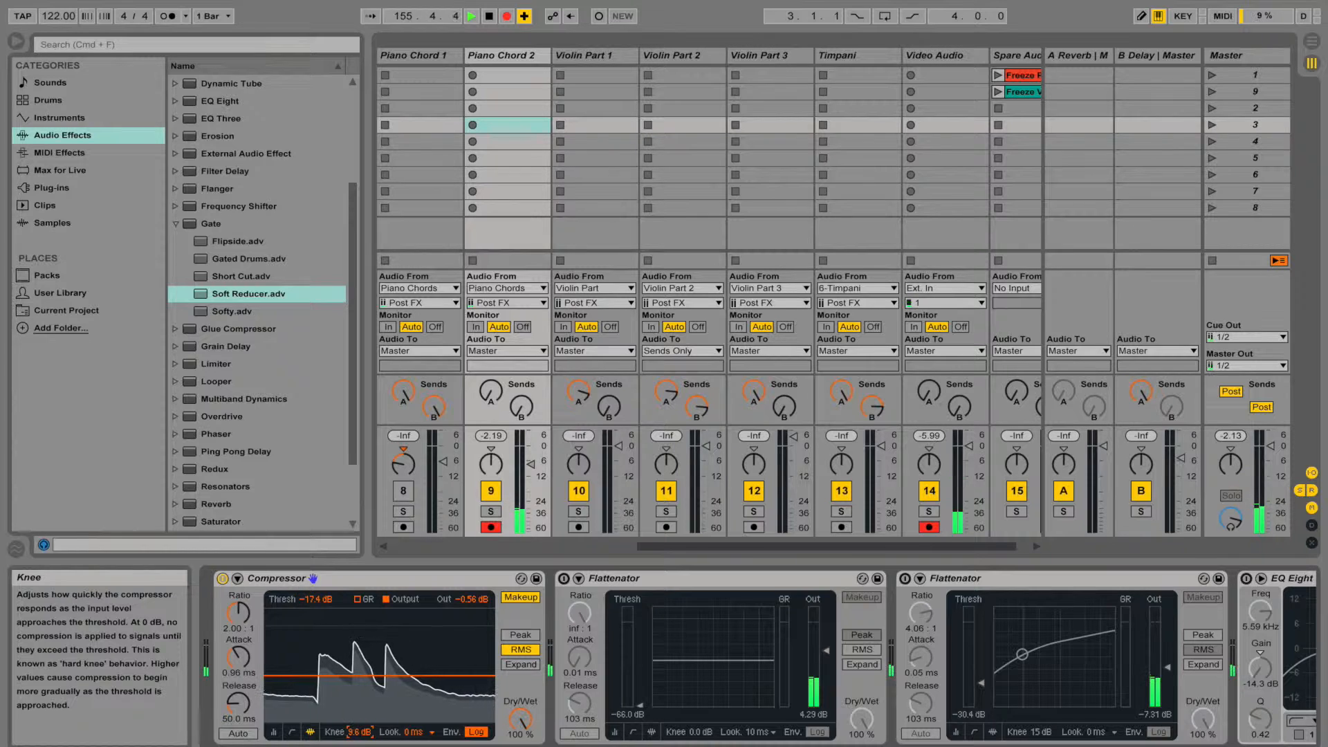
left_click_drag(357, 731, 359, 735)
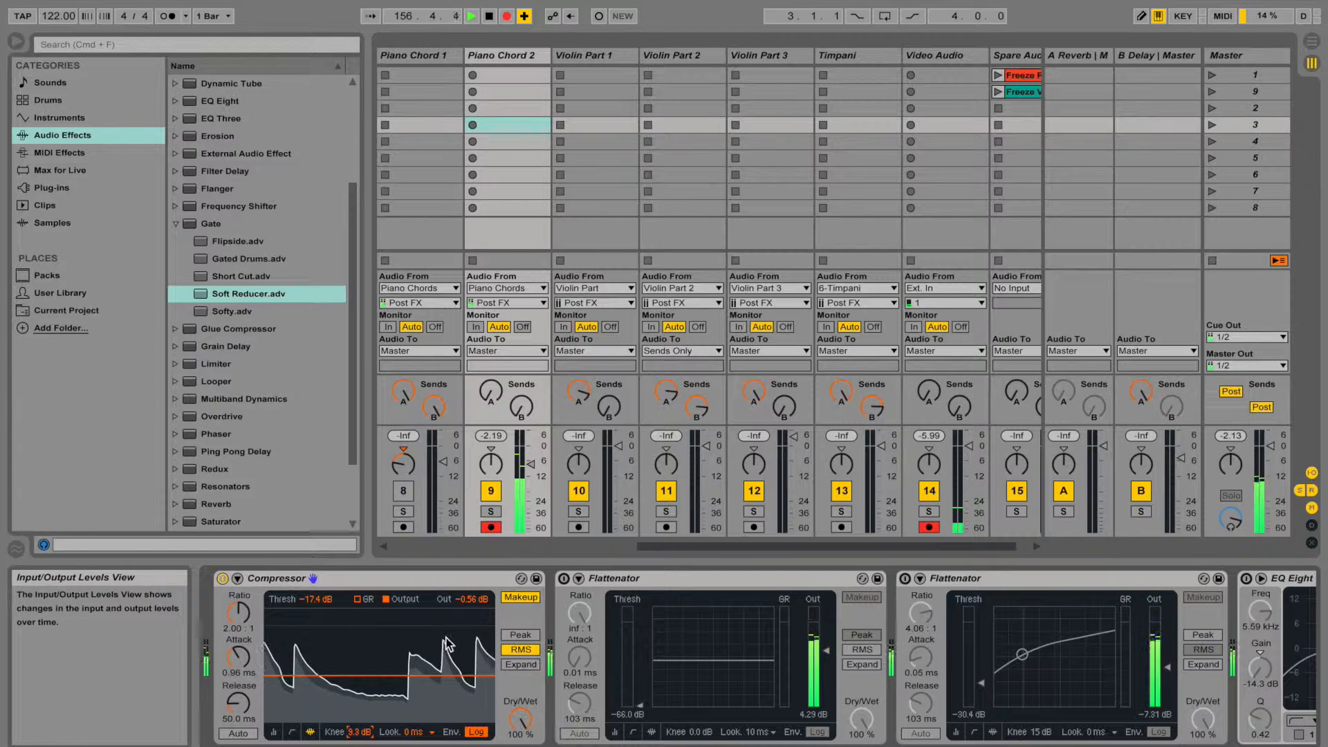
- Toggle the Compressor to compare the processed and unprocessed piano, leaving the device deactivated
left_click(222, 579)
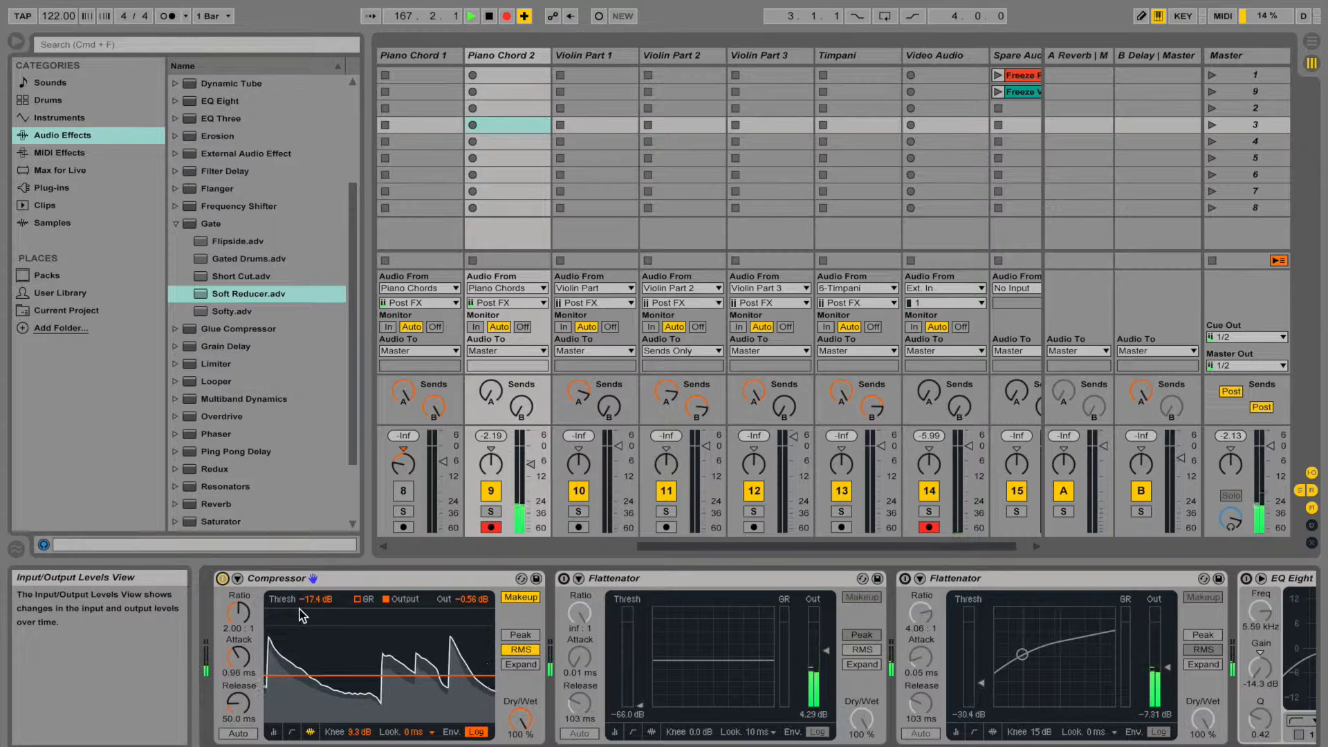
left_click(223, 579)
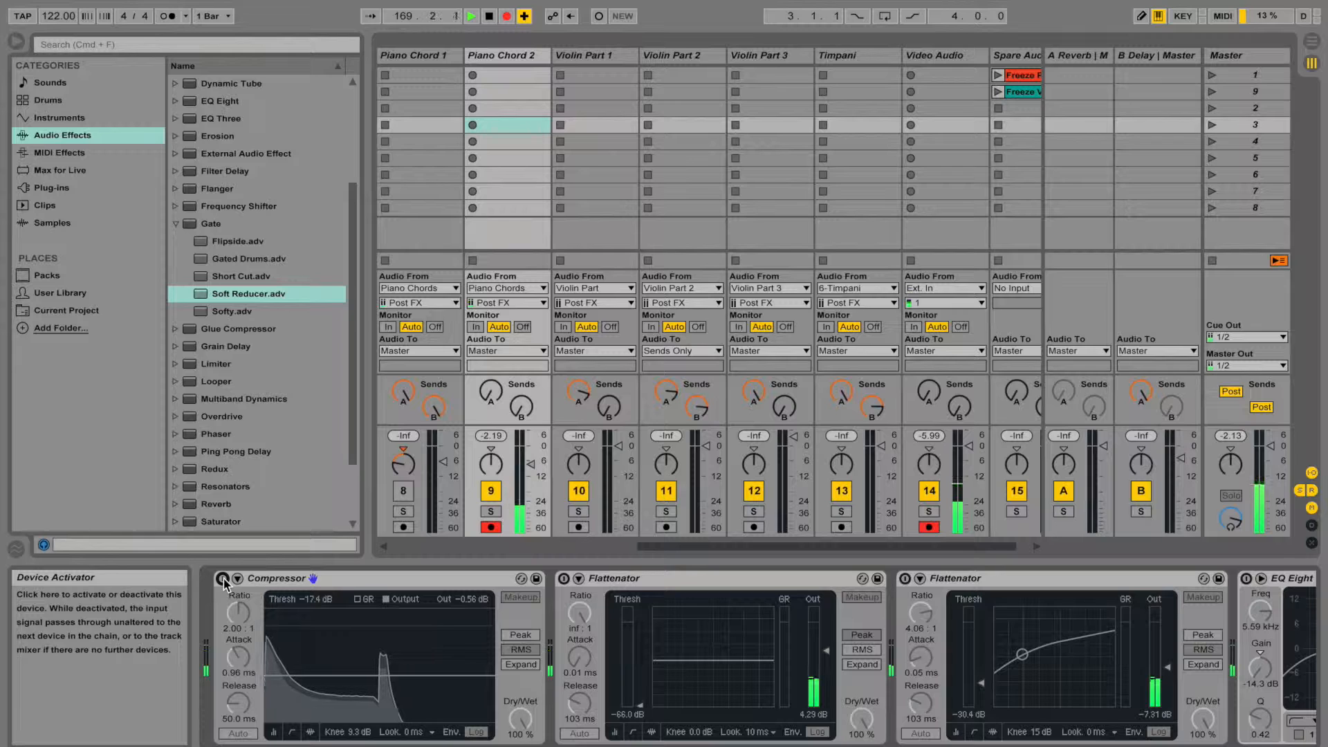
- Audition the first Flattenator by activating it briefly and deactivating it again
left_click(719, 585)
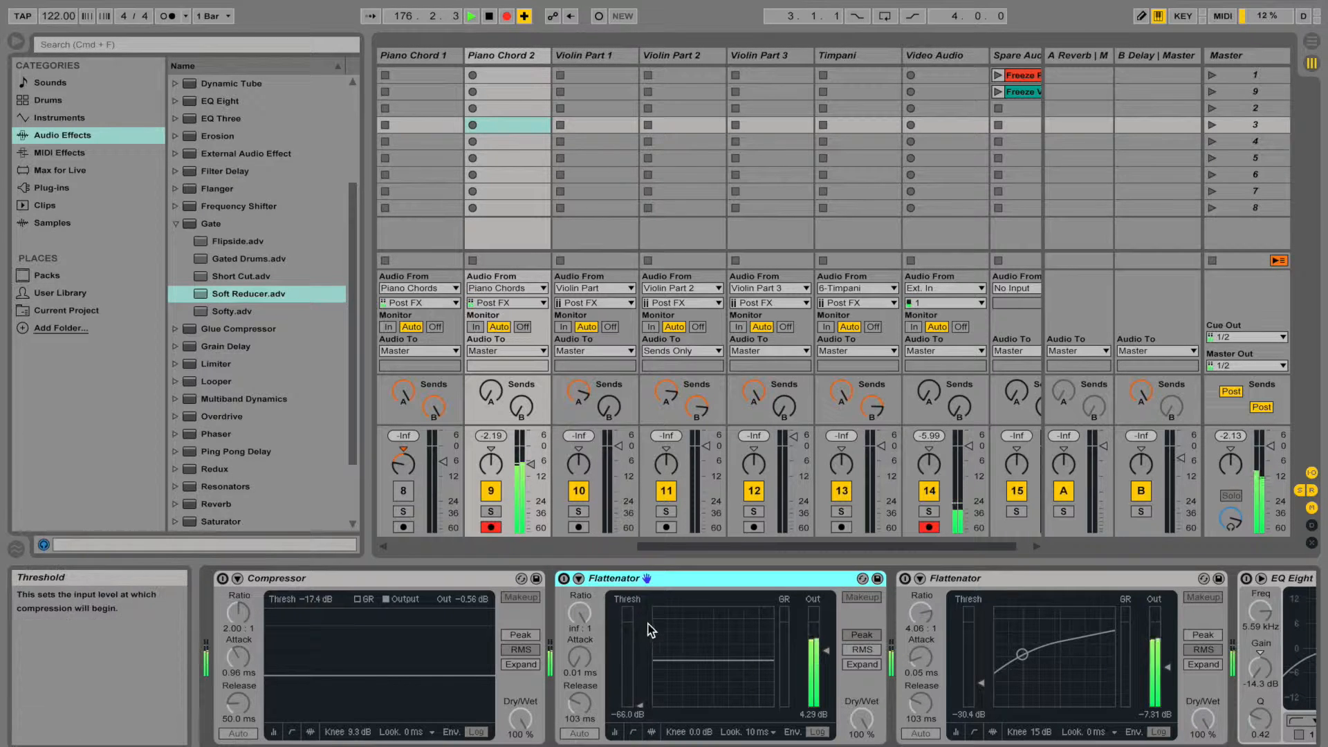
left_click(563, 579)
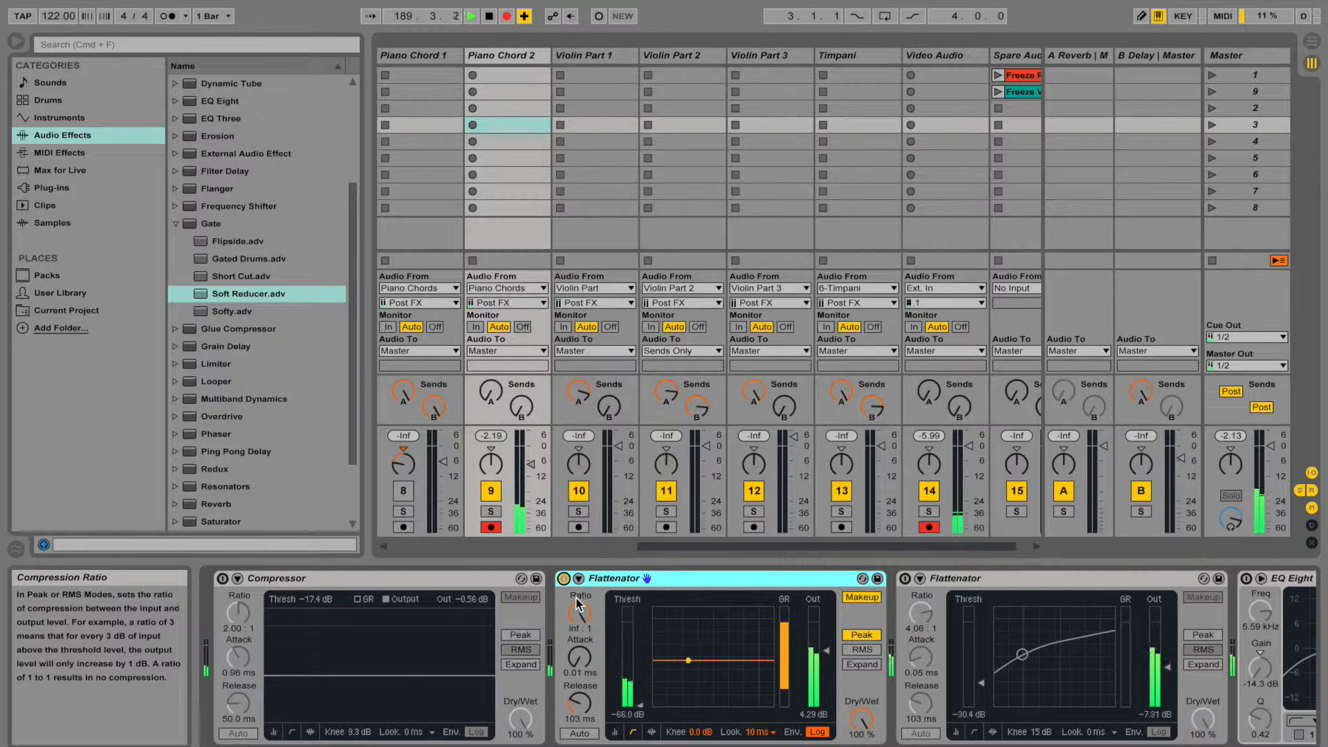
left_click(565, 580)
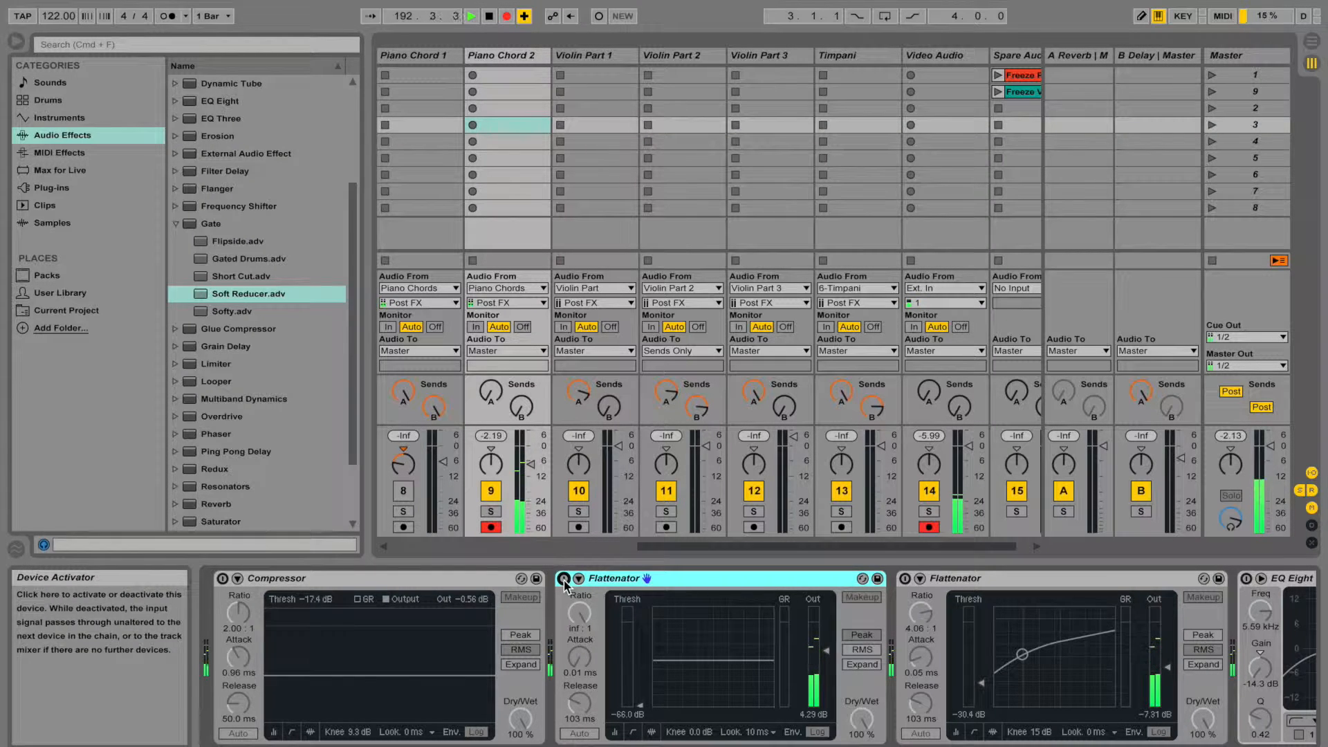
- Select the second Flattenator, the one just before EQ Eight in the device chain
scroll(800, 609, "right", 4)
scroll(800, 609, "right", 5)
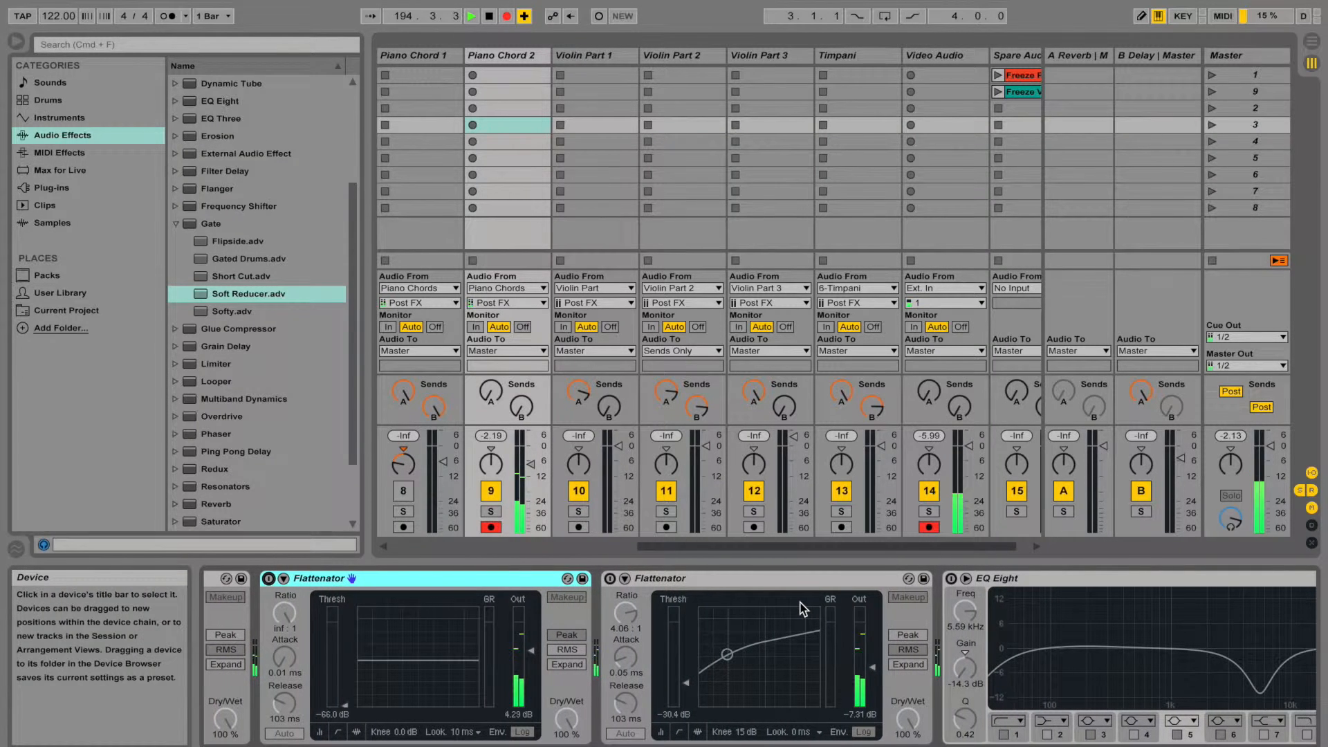
scroll(802, 609, "right", 6)
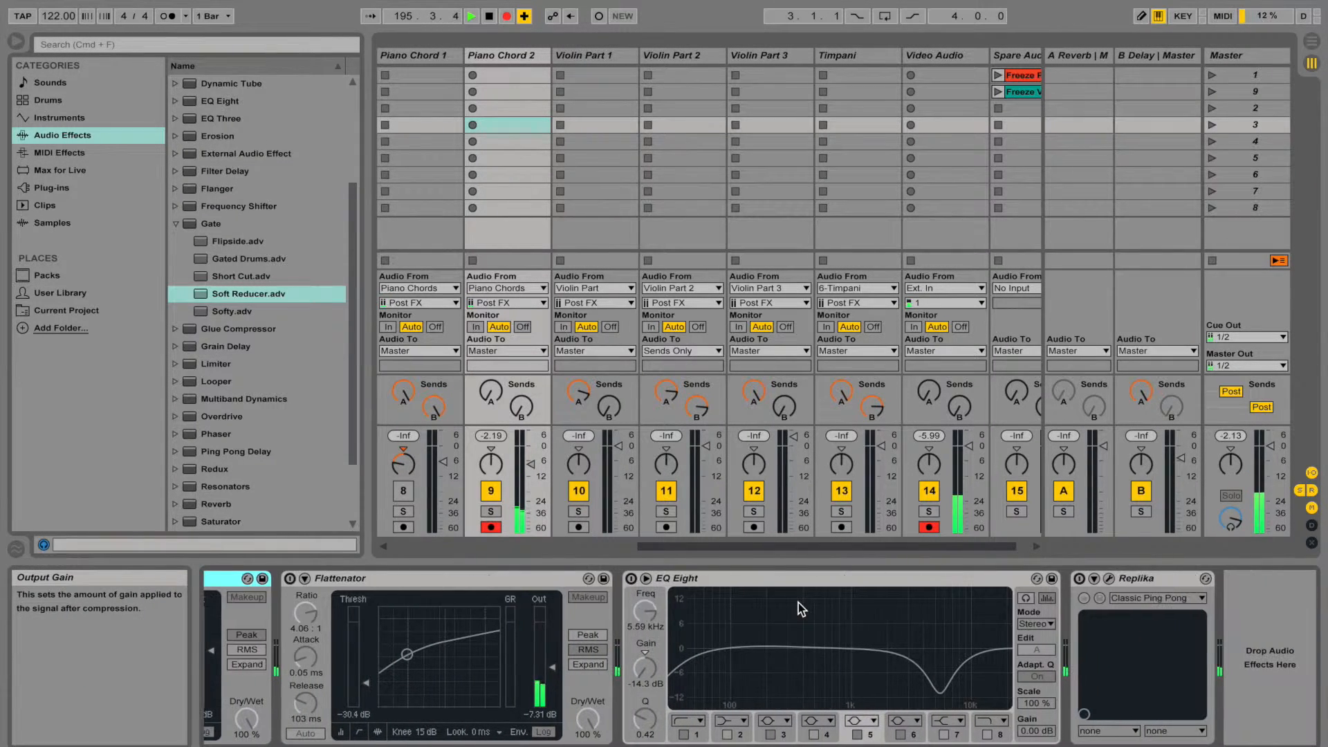
left_click(424, 585)
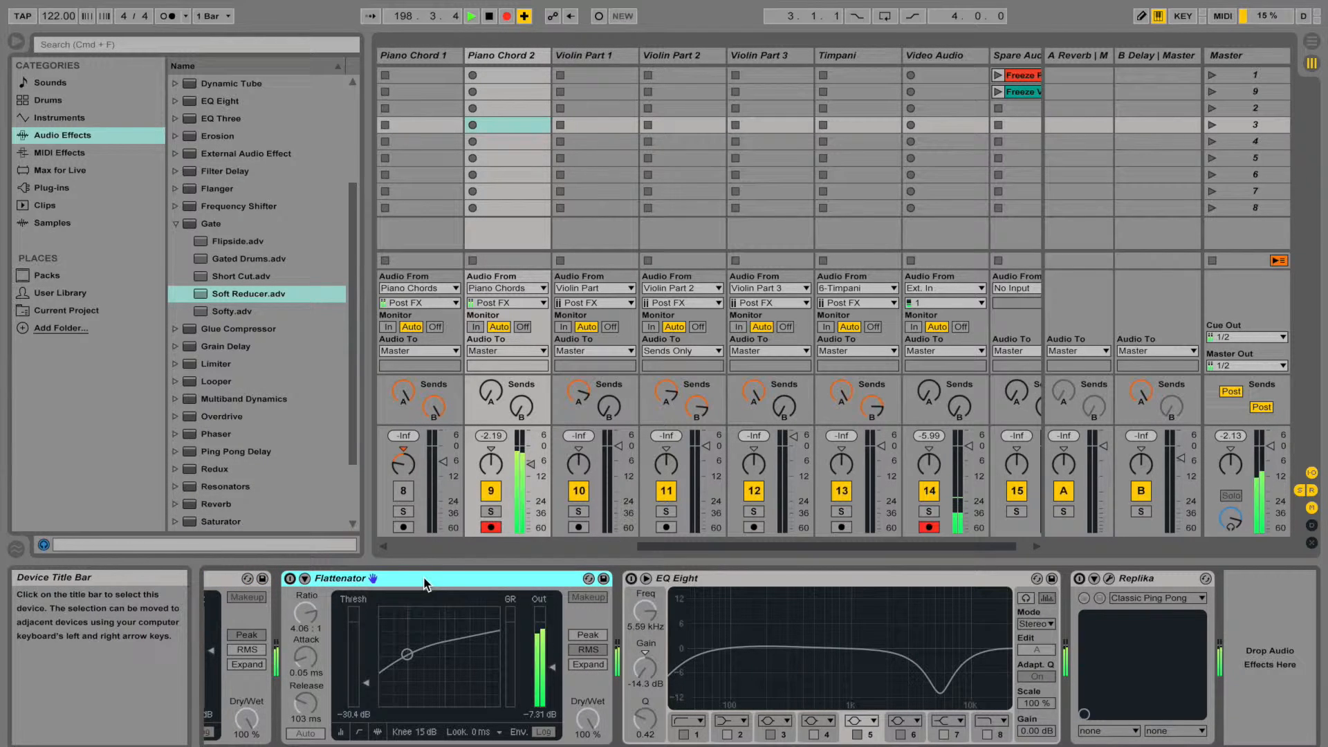
- Activate the second Flattenator and turn up send A on the Piano Chord 2 track
left_click(290, 578)
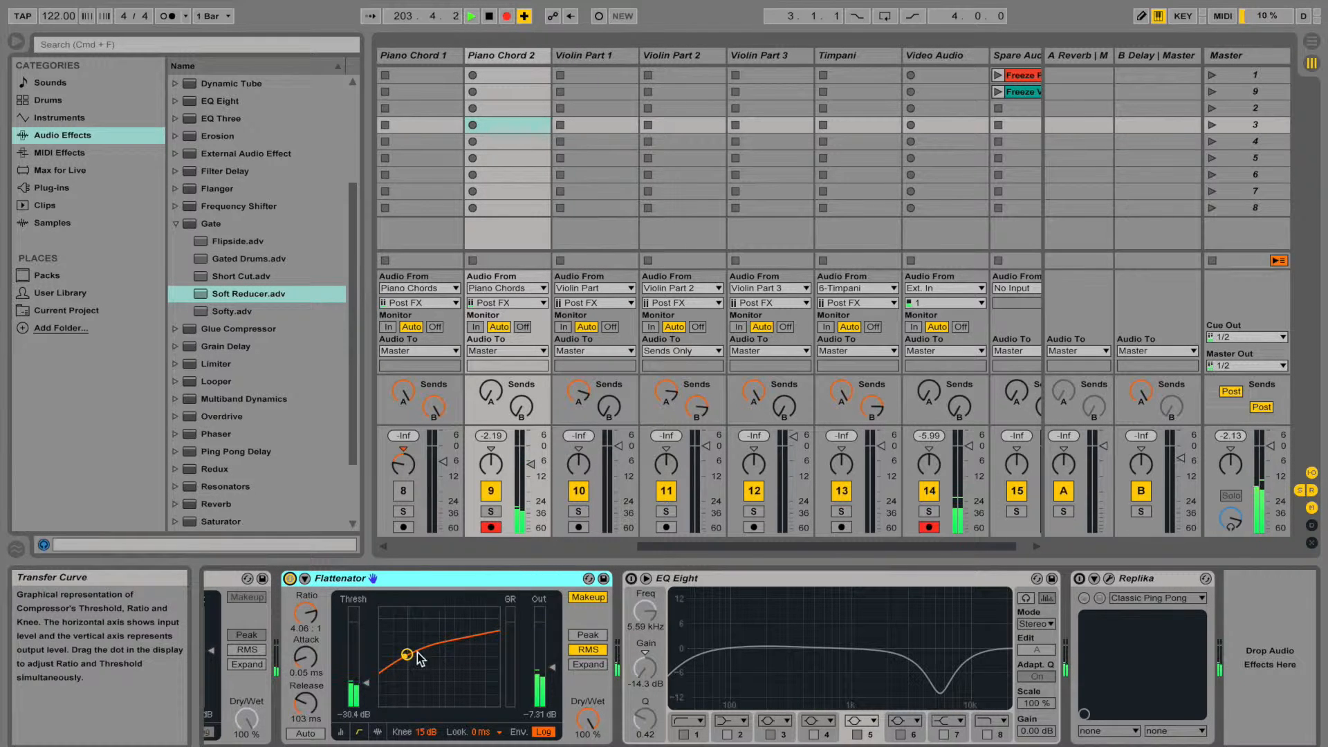
left_click(768, 575)
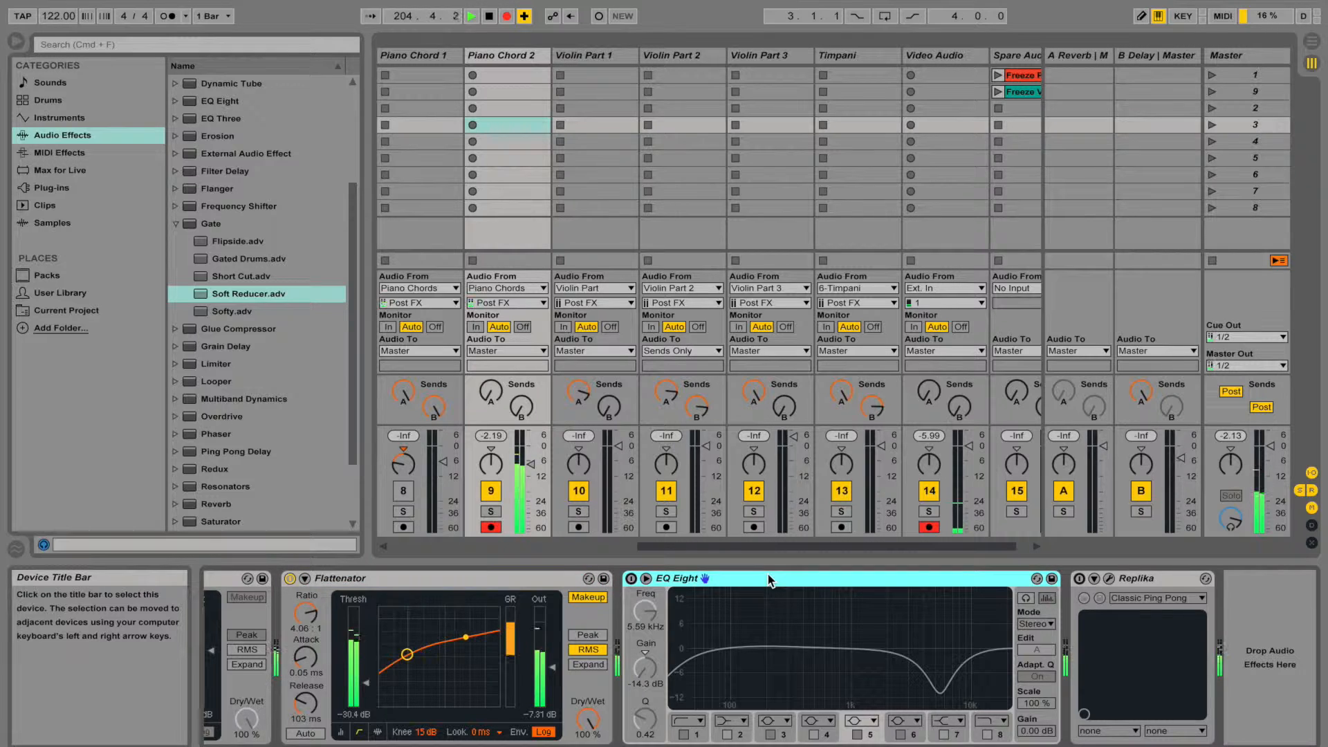
left_click(491, 391)
left_click_drag(491, 392, 491, 304)
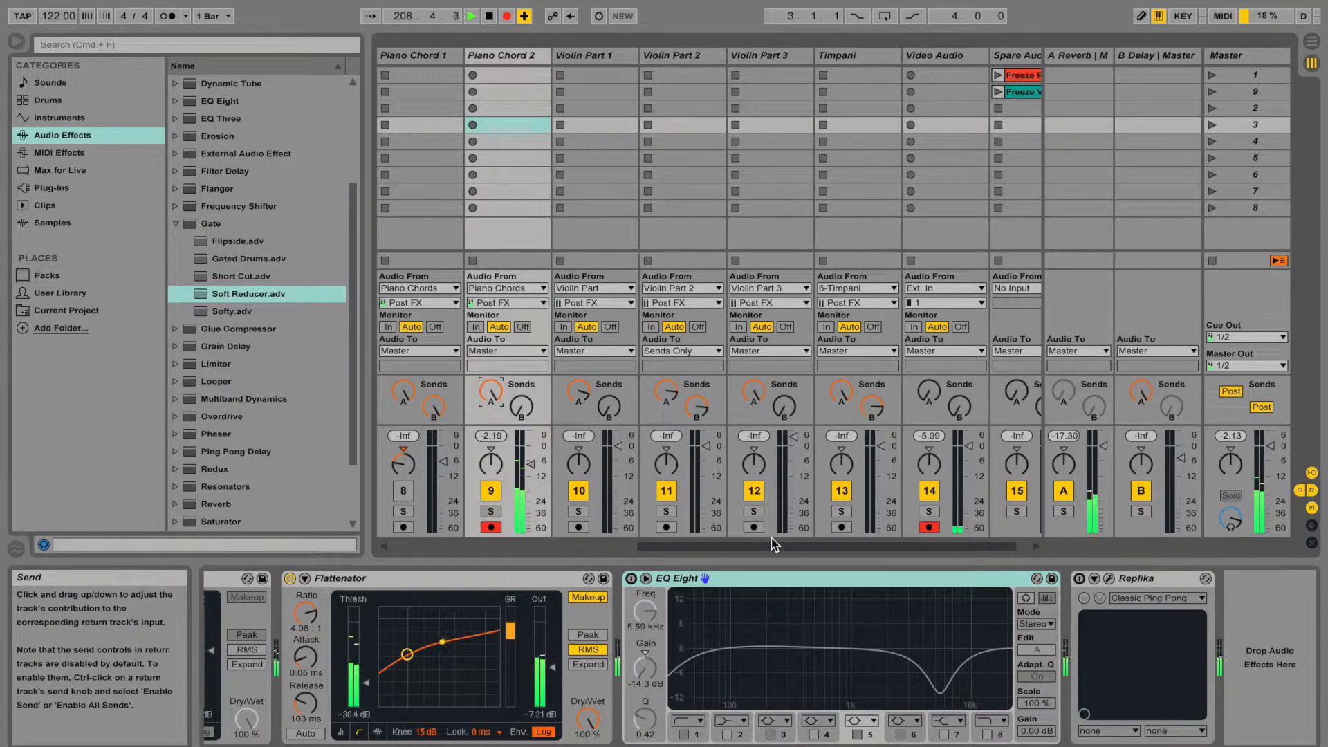
- Activate EQ Eight and the Replika delay, set to Classic Ping Pong, in the Piano Chord 2 device chain
left_click(770, 583)
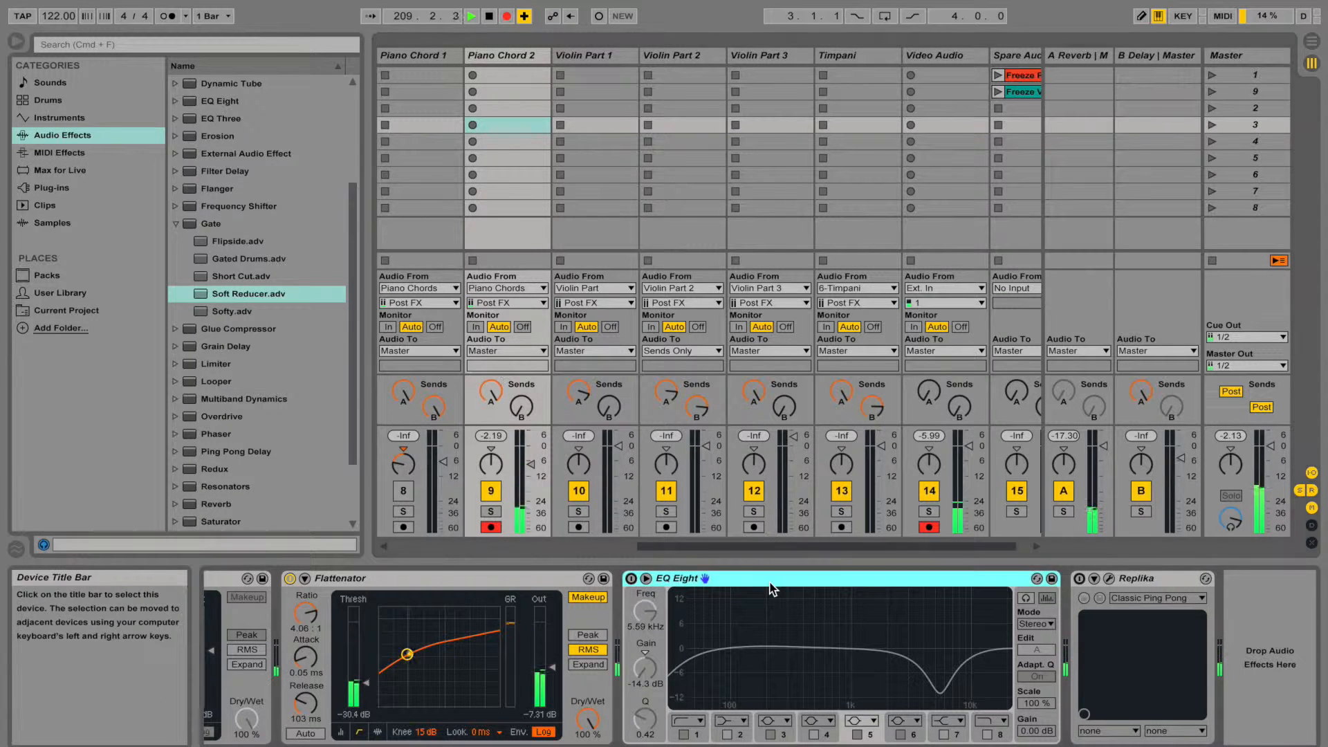
left_click(631, 579)
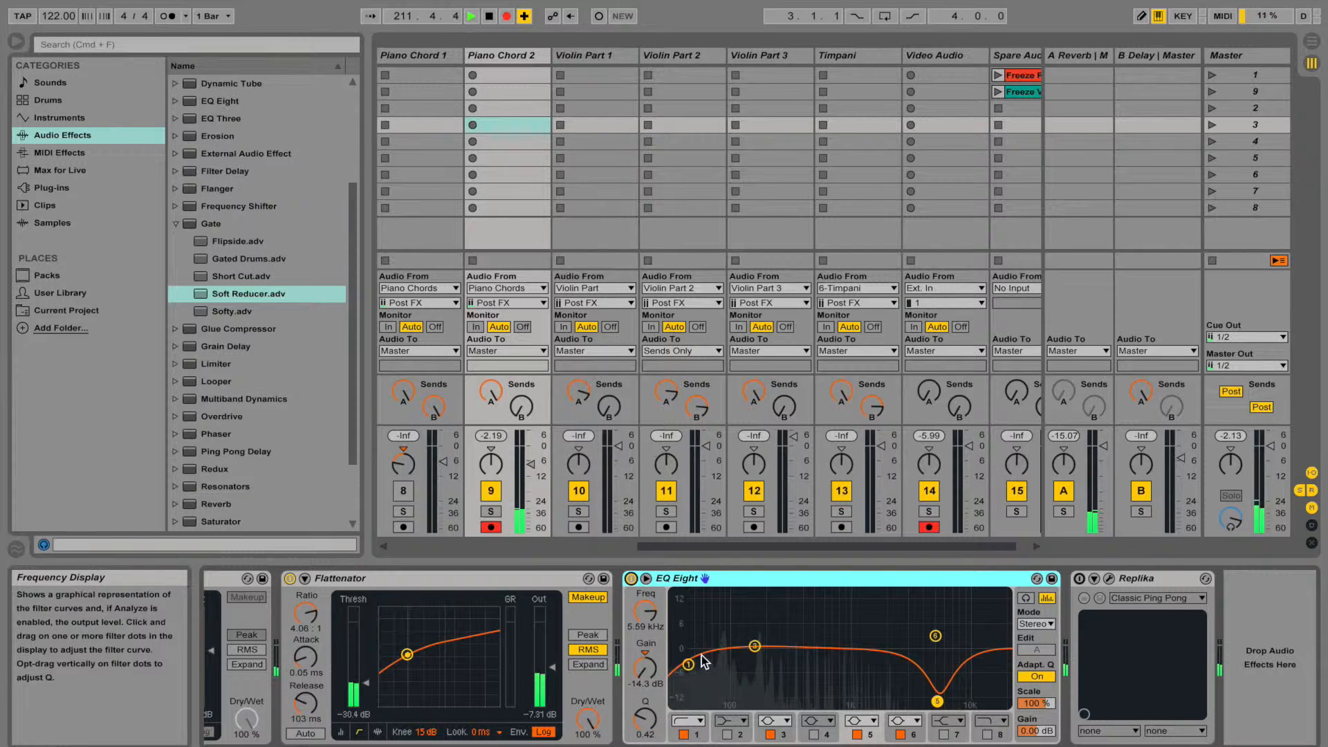
left_click(1155, 582)
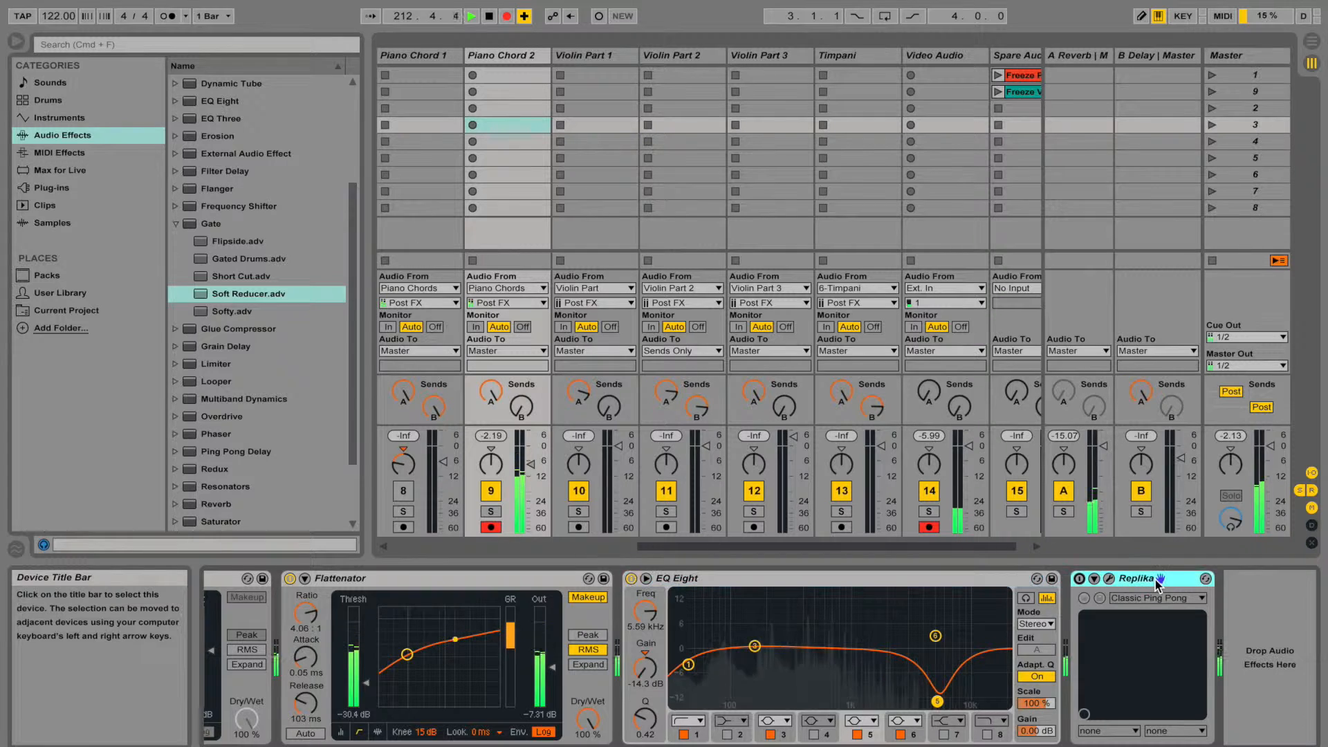
left_click(1080, 579)
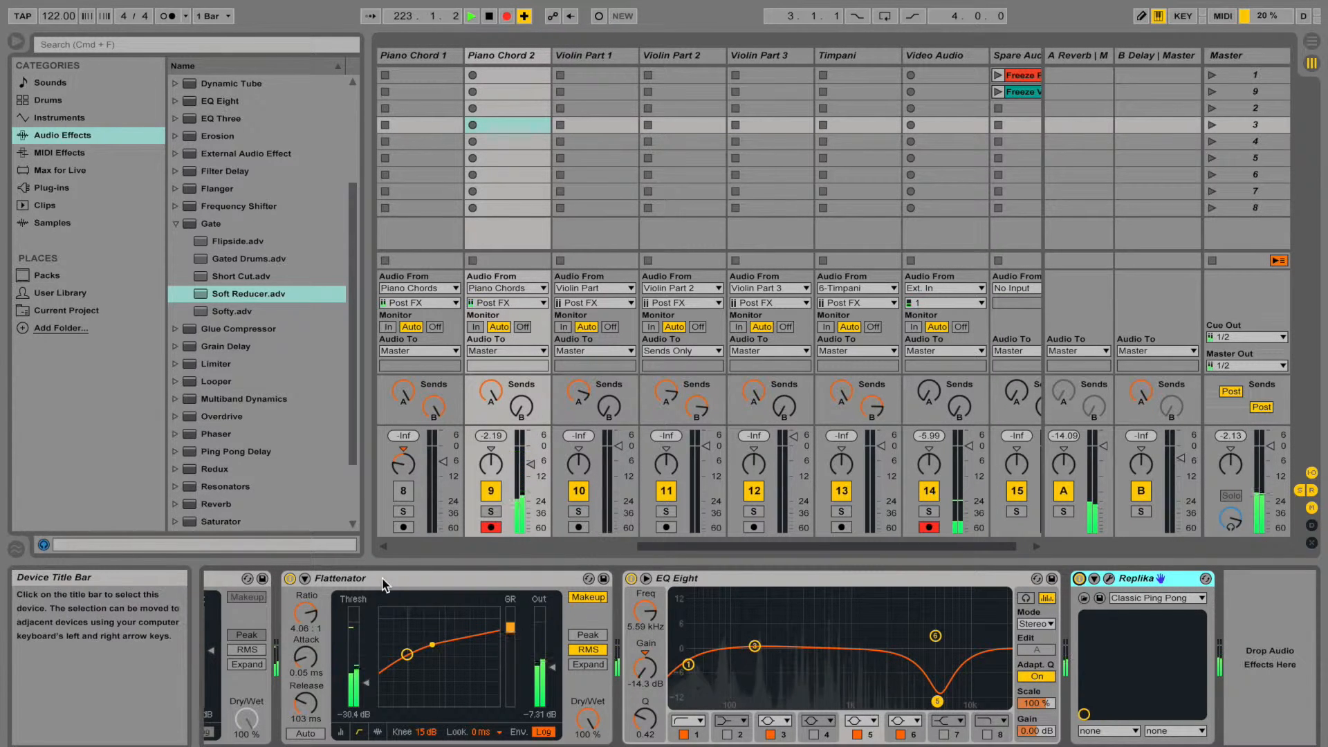
- Compare the piano with and without the second Flattenator, leaving the device active
left_click(290, 579)
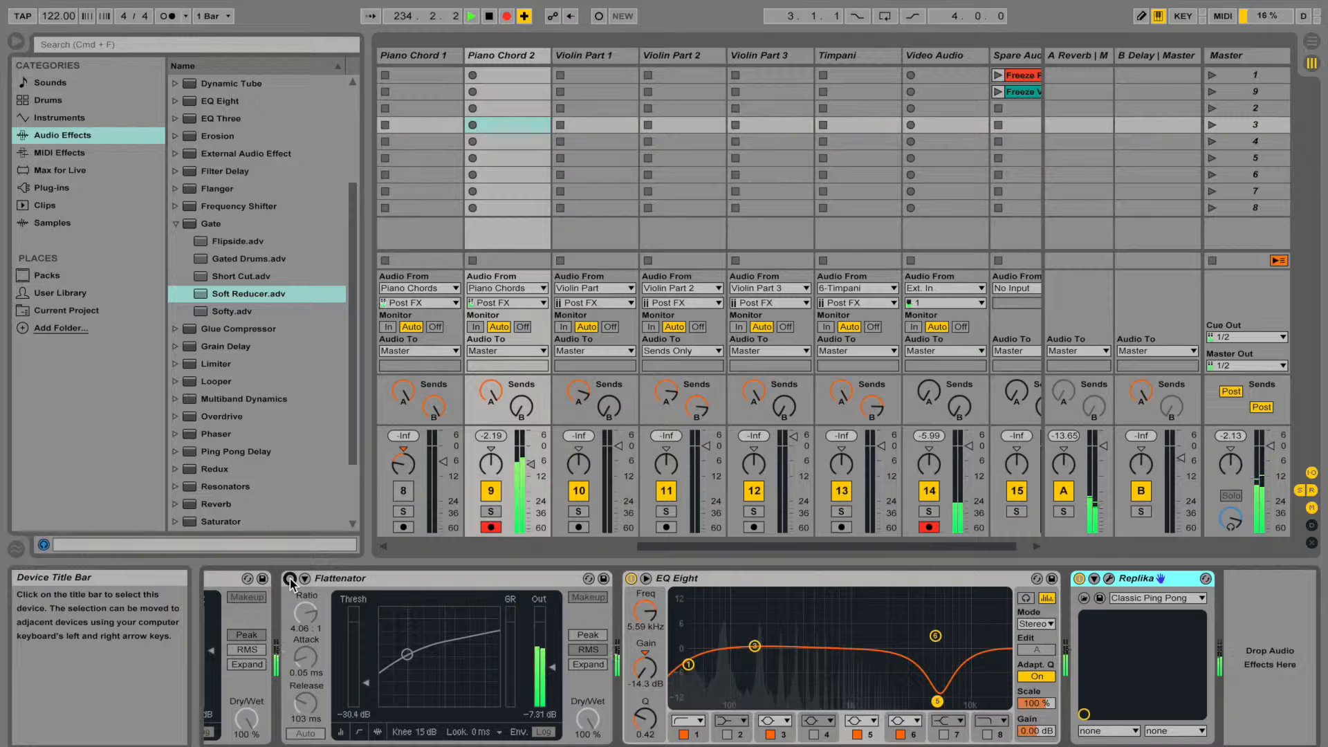
left_click(290, 579)
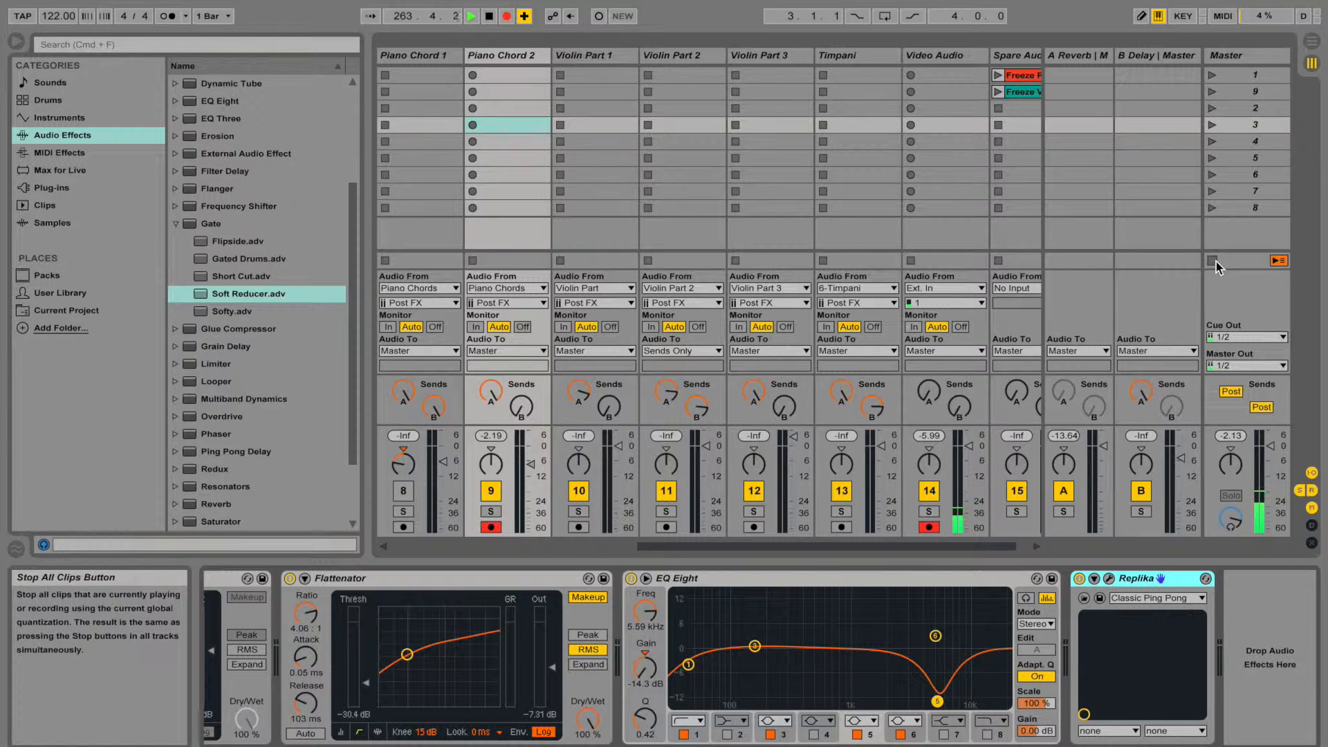
- Inspect the device chains on the A Reverb and B Delay return tracks
left_click(1081, 57)
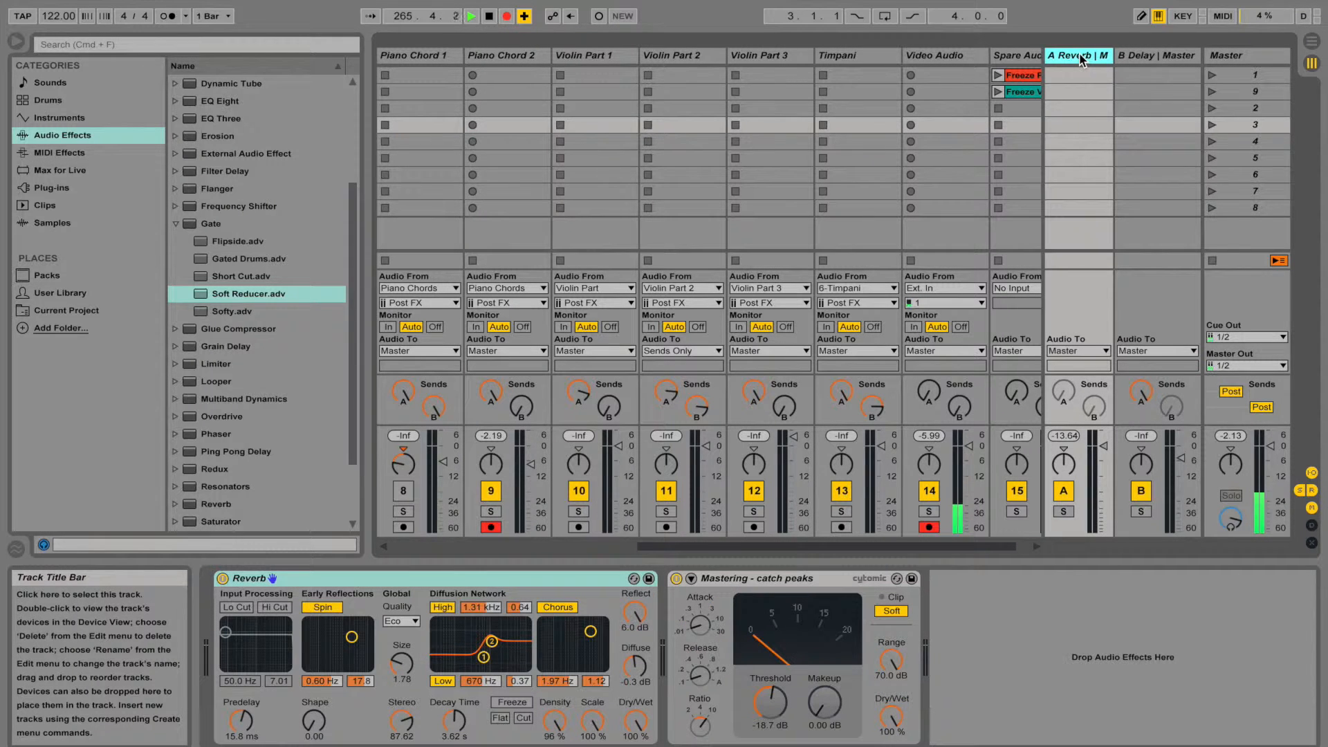
left_click(1155, 57)
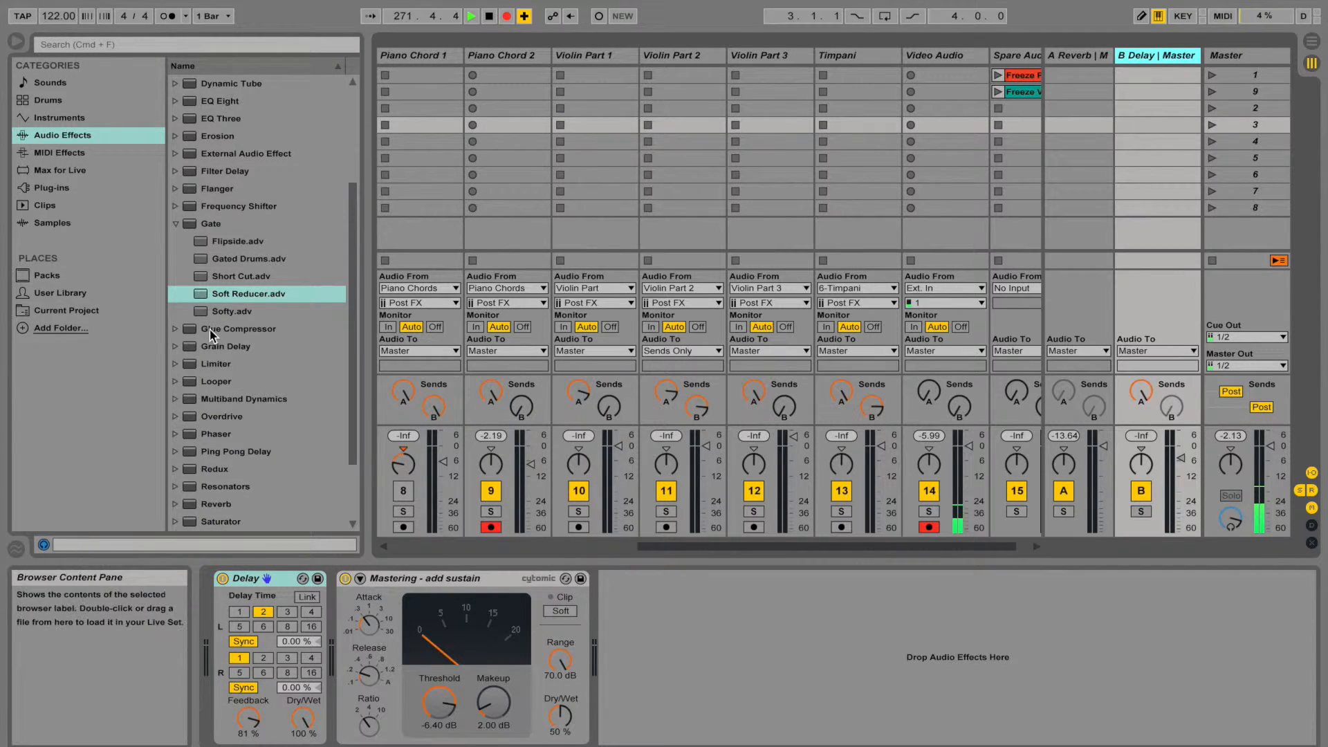
- Expand the Glue Compressor presets among the audio effects and inspect the device chain on the Master track
scroll(209, 330, "up", 5)
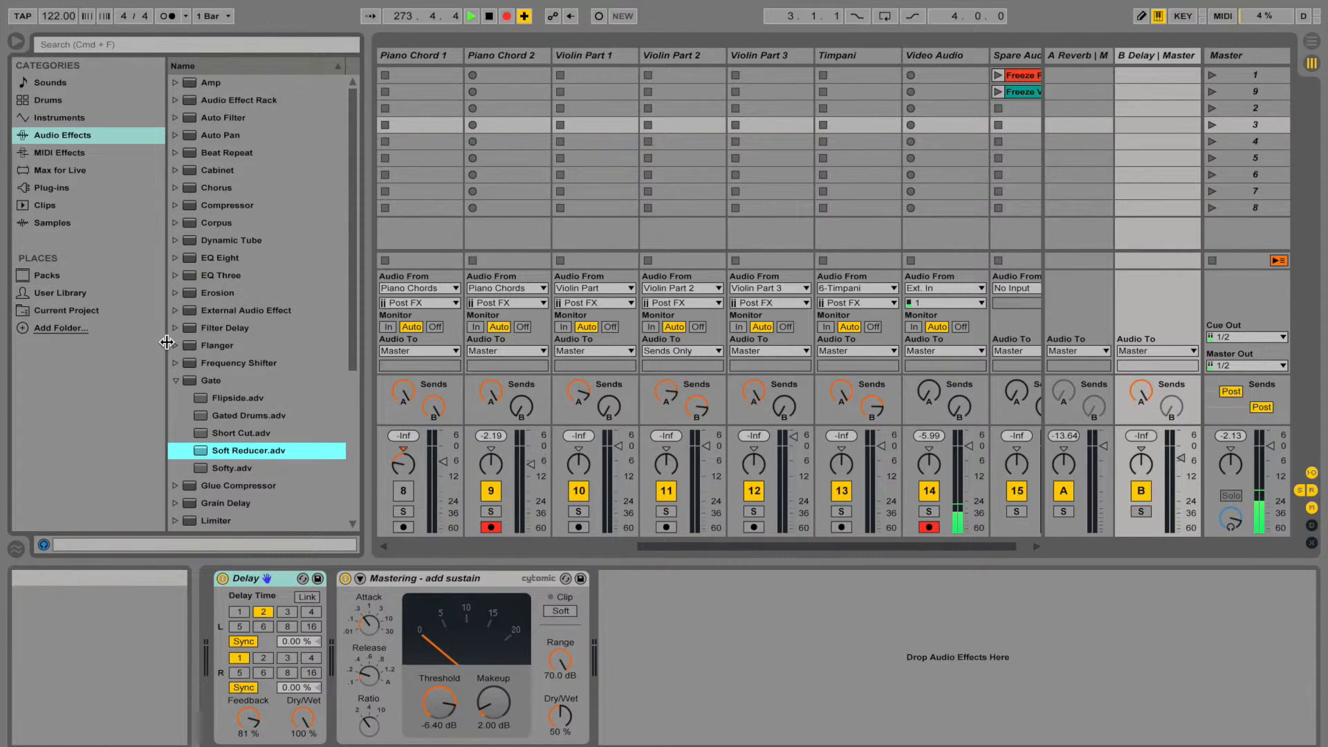
left_click(177, 485)
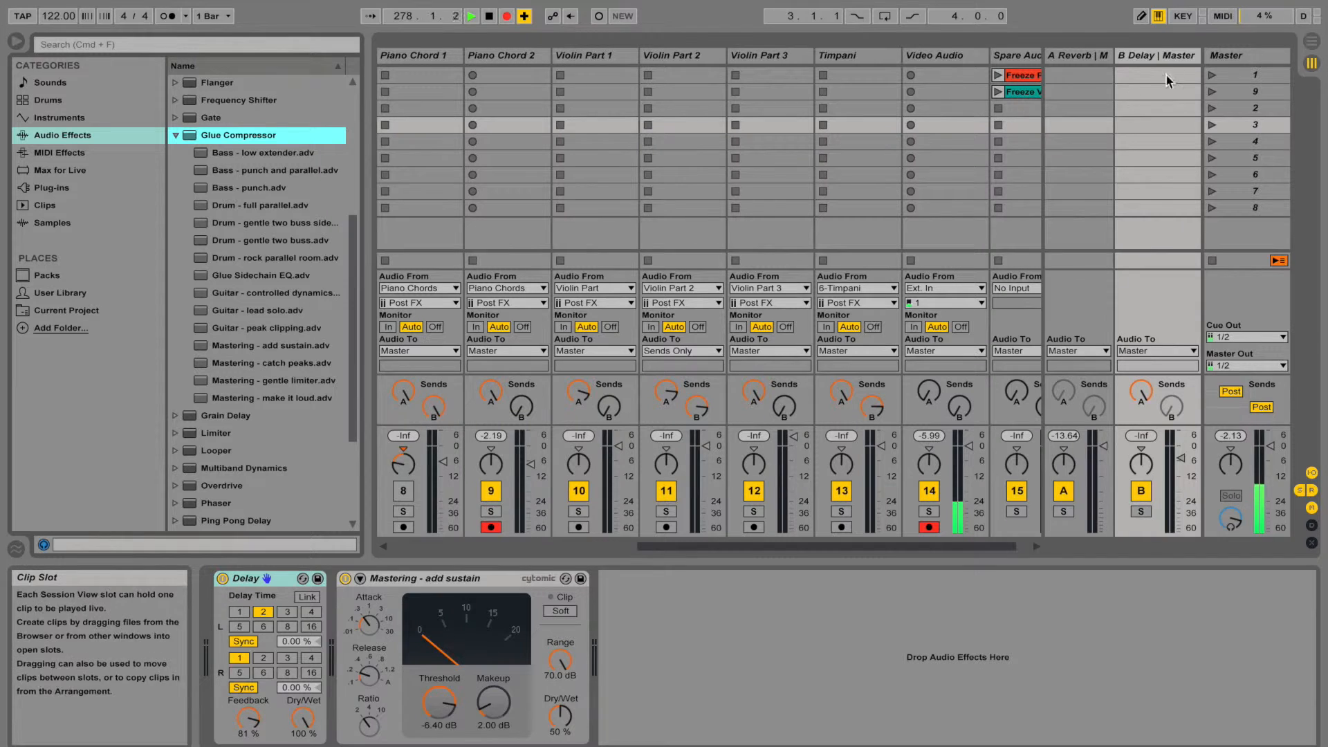
left_click(1234, 62)
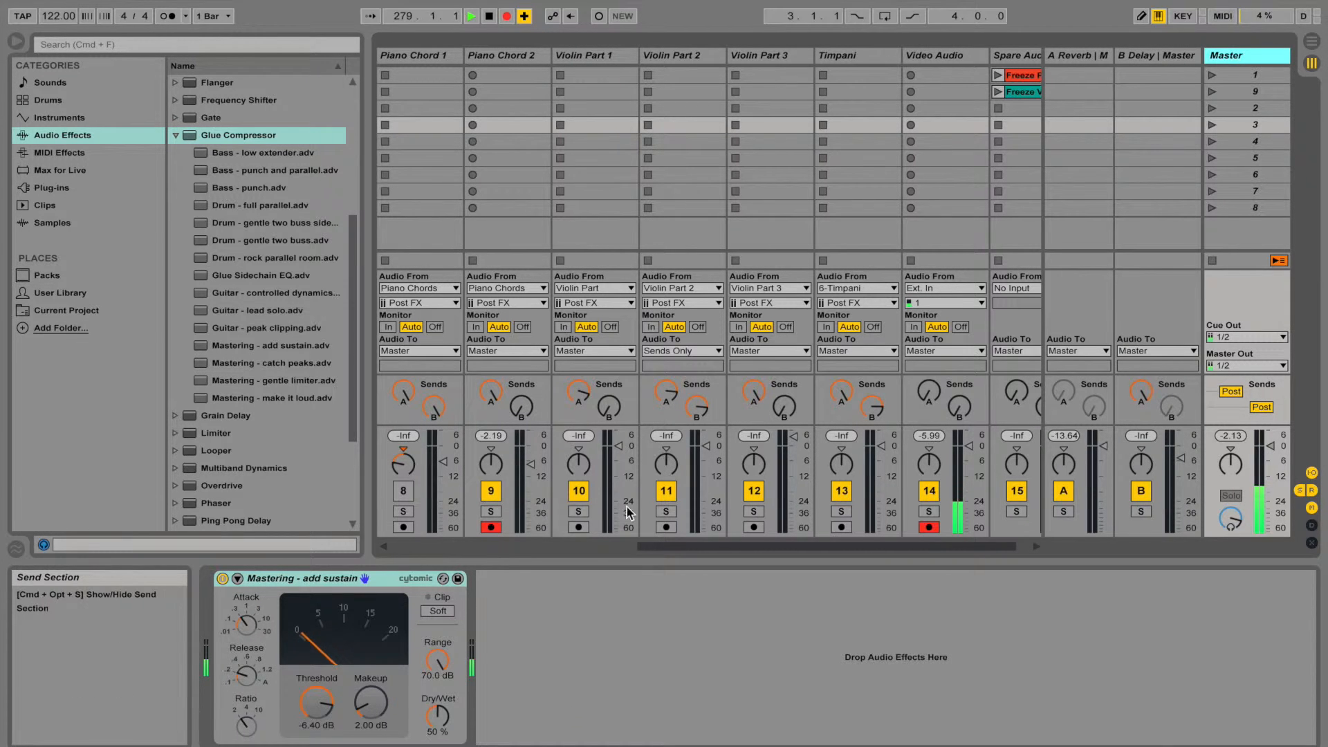